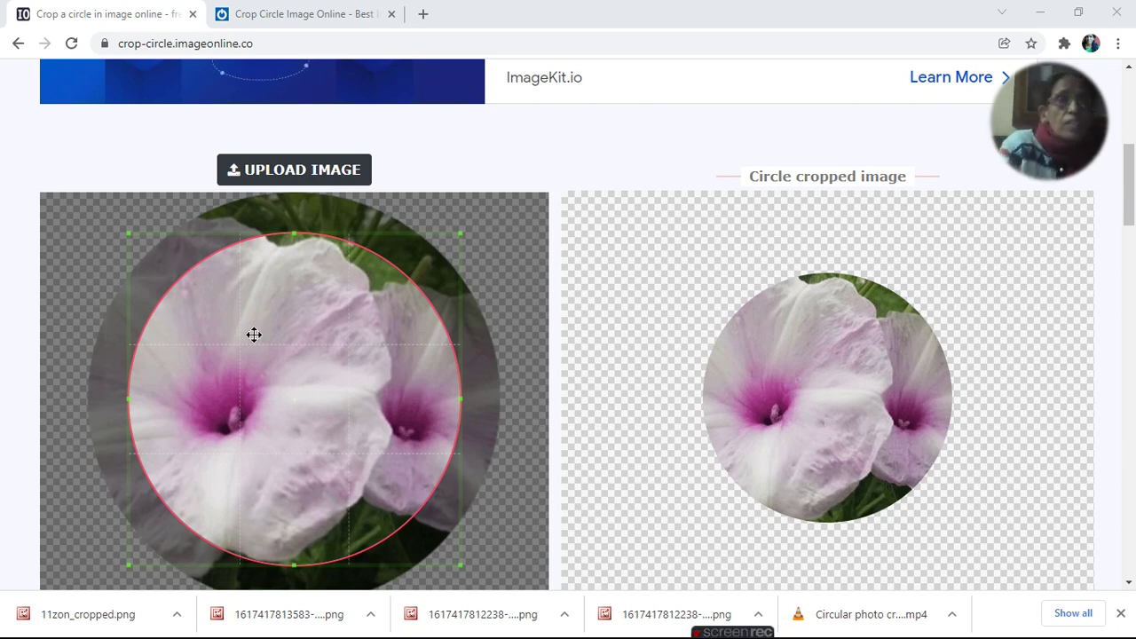
Step: In the upload dialog, scroll the Pictures folder and select the 1617417814007.jpg logo
left_click(278, 181)
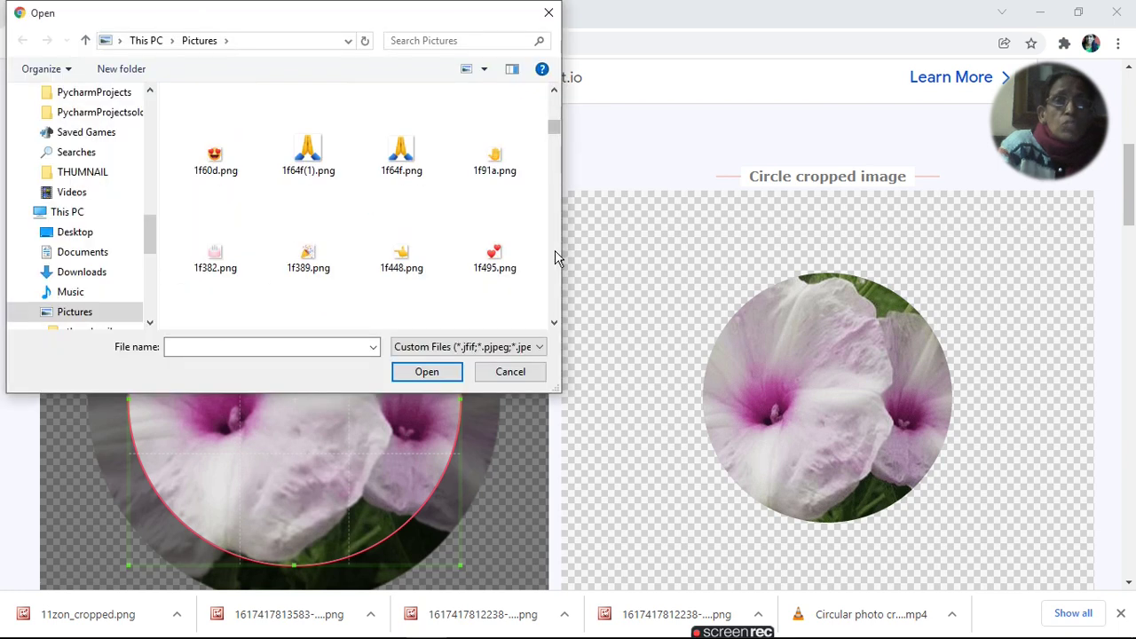
scroll(555, 250, "down", 3)
scroll(555, 251, "down", 2)
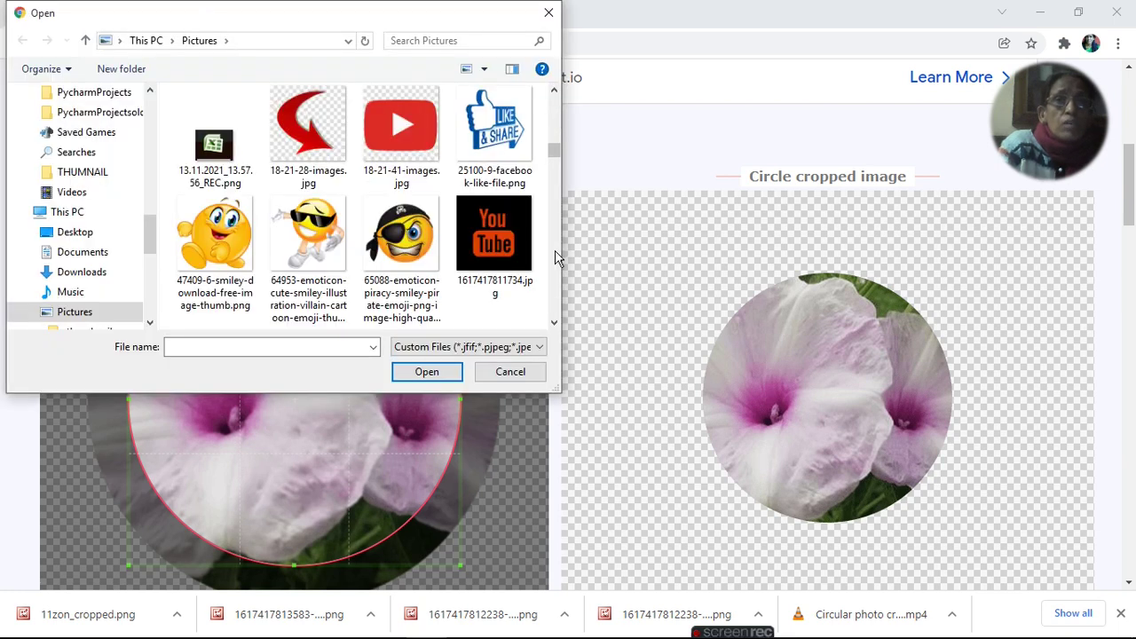
scroll(555, 250, "down", 2)
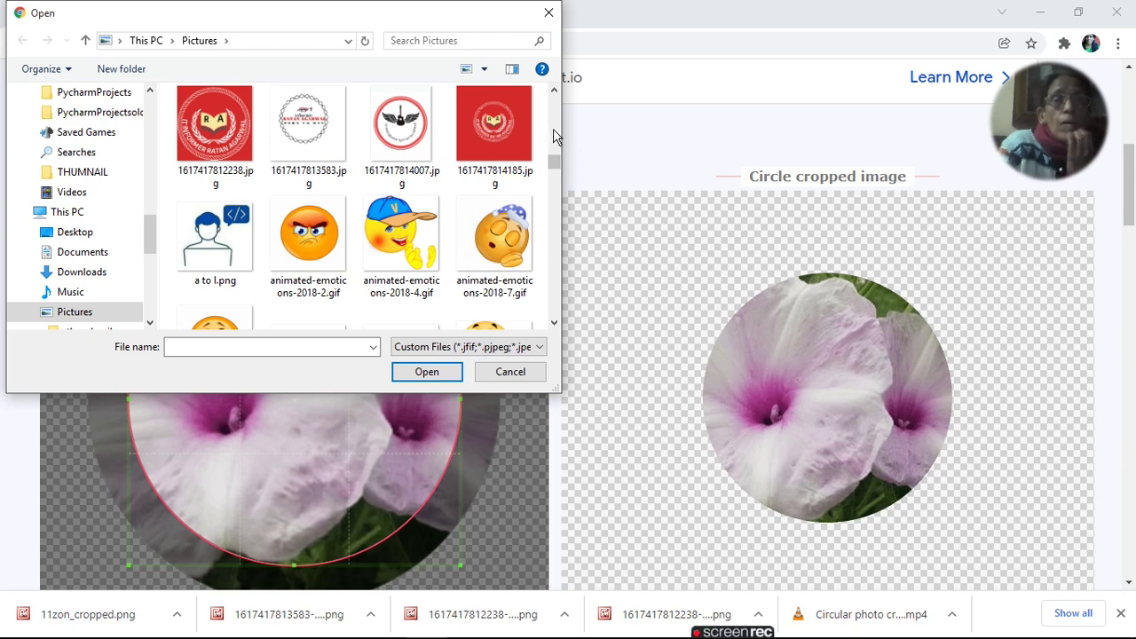
left_click(398, 134)
Step: Load 1617417814007.jpg into the cropper and draw a new crop circle on the logo
double_click(397, 134)
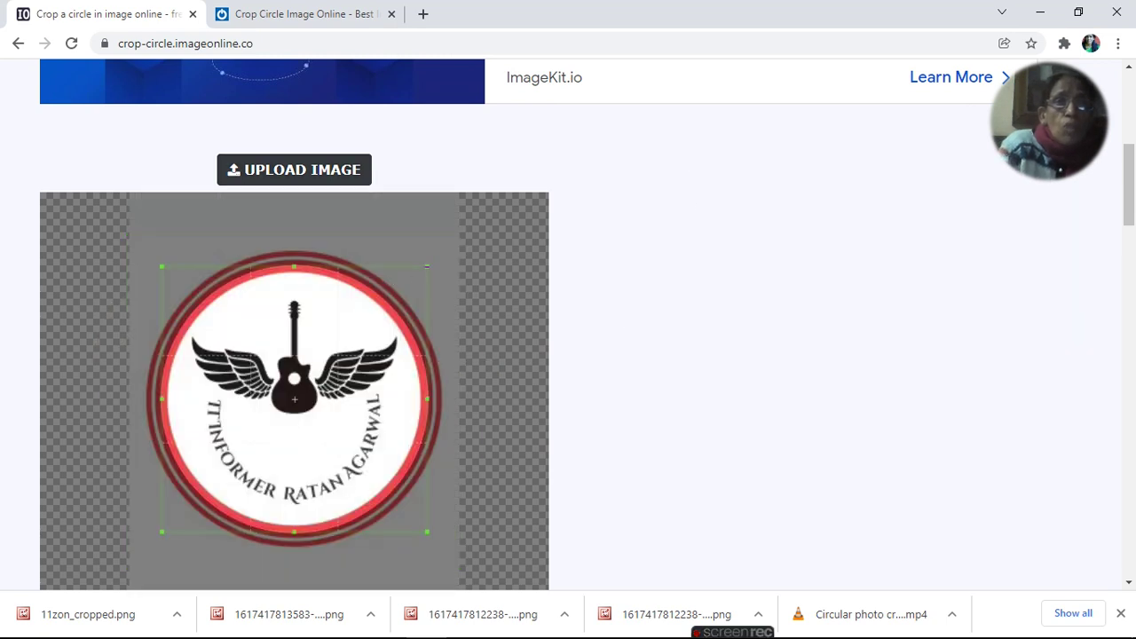
left_click_drag(424, 266, 443, 258)
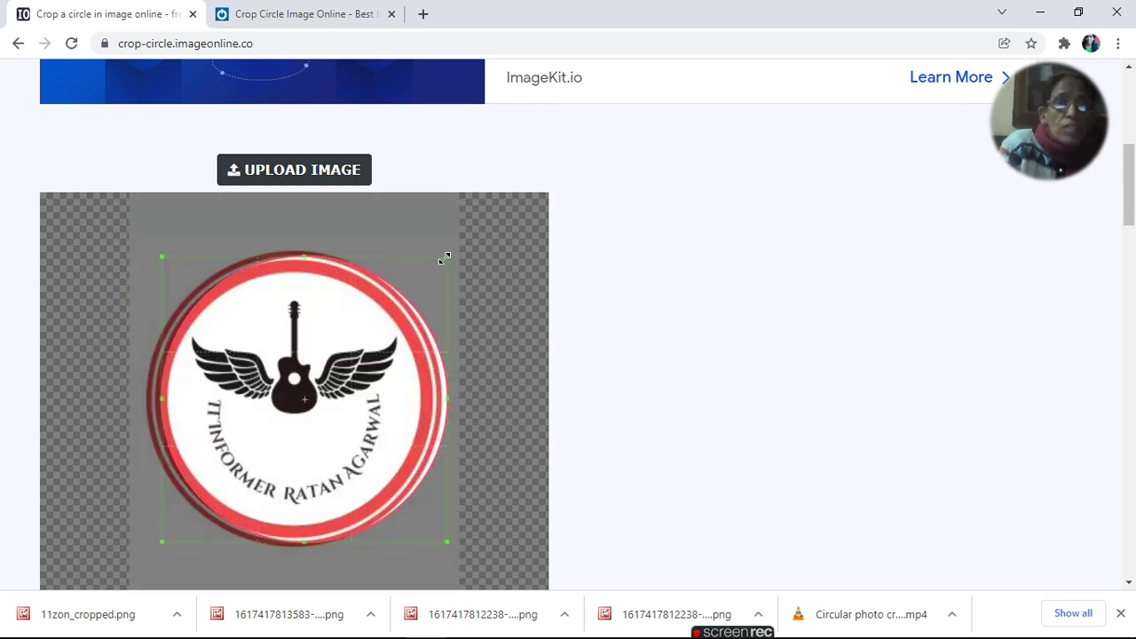
left_click(148, 249)
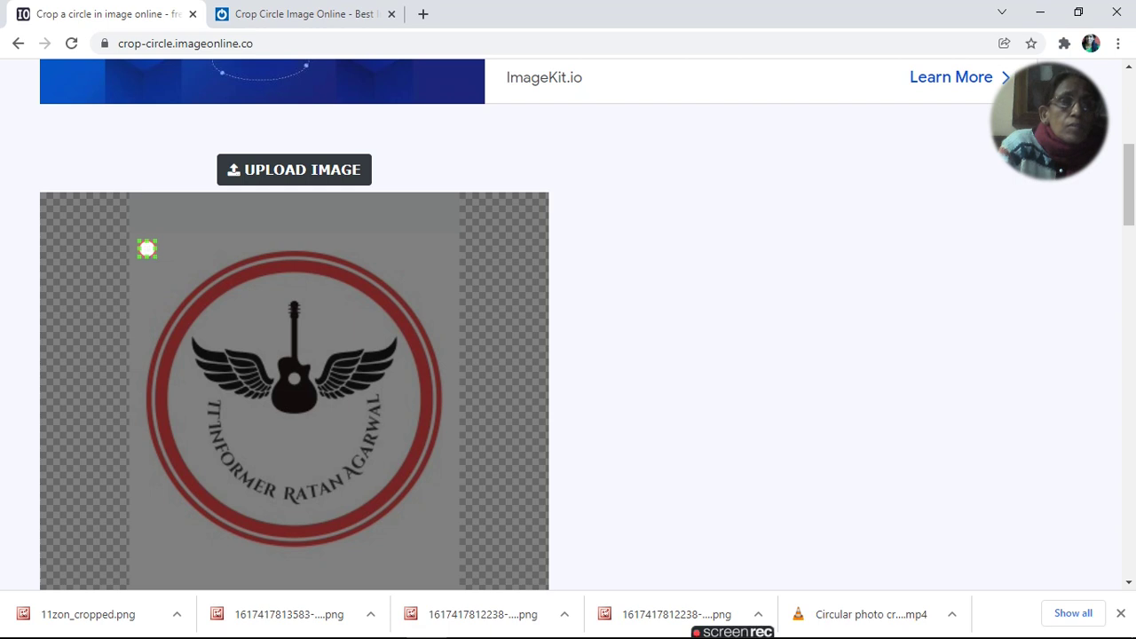
mouse_move(148, 257)
left_mouse_down()
mouse_move(153, 287)
mouse_move(296, 399)
left_mouse_up()
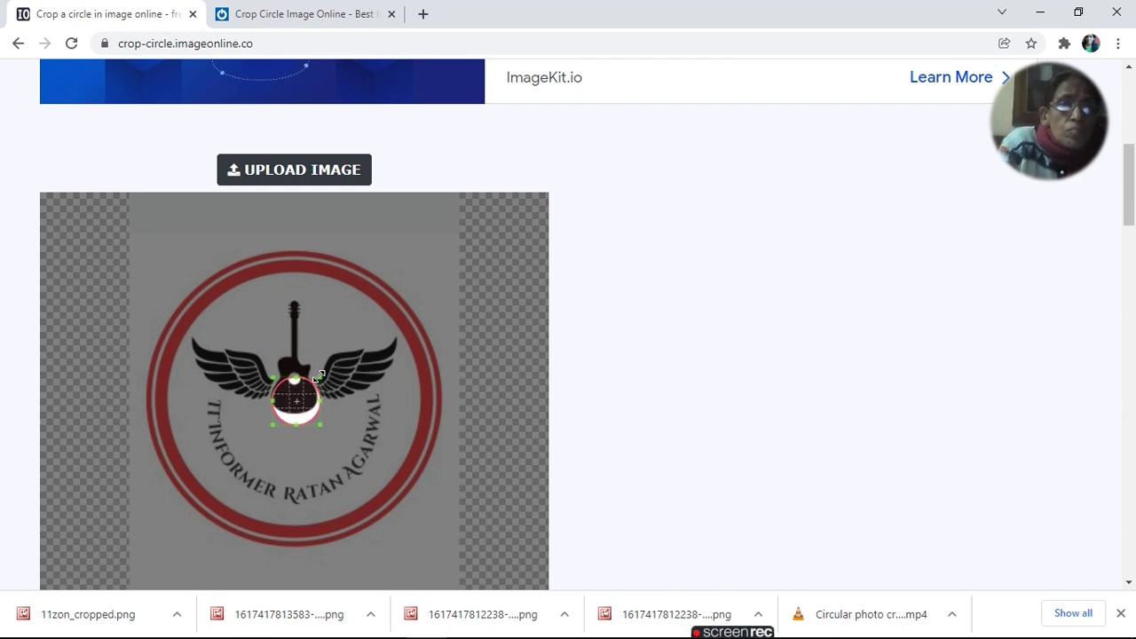
Step: Resize and shift the crop circle until it matches the logo's outer red ring
left_click_drag(315, 377, 412, 275)
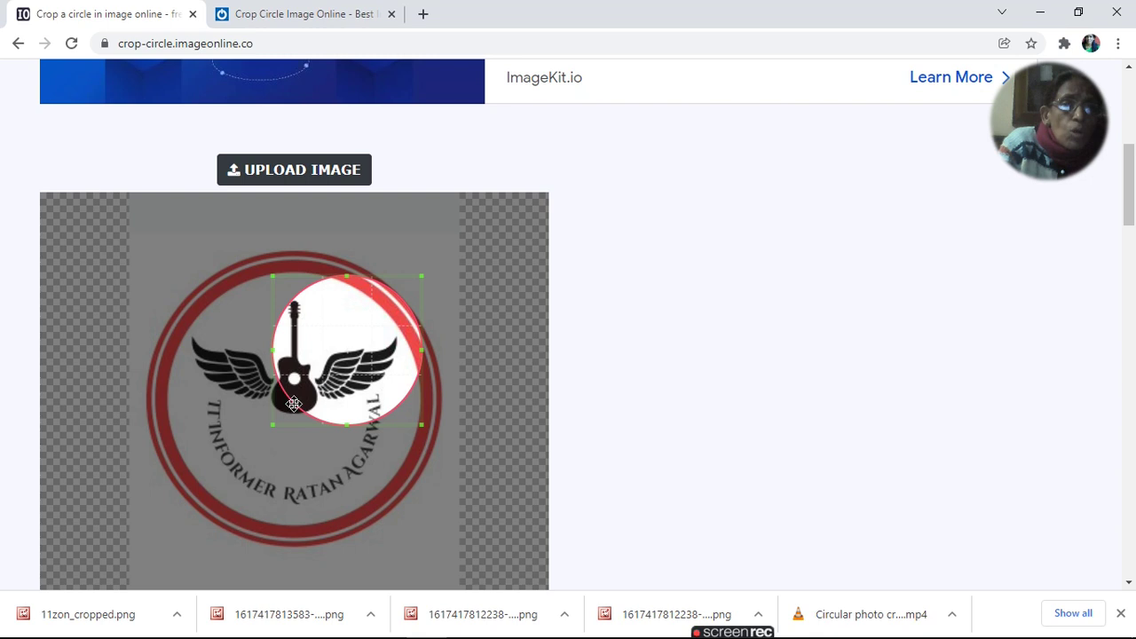
left_click_drag(272, 424, 147, 552)
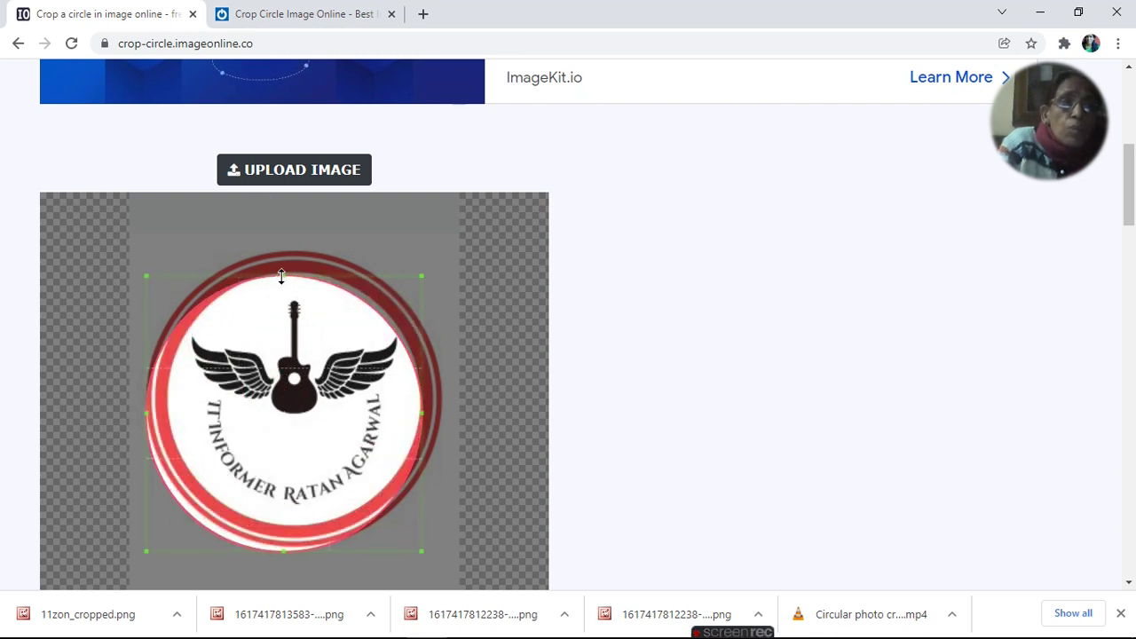
left_click_drag(281, 277, 288, 256)
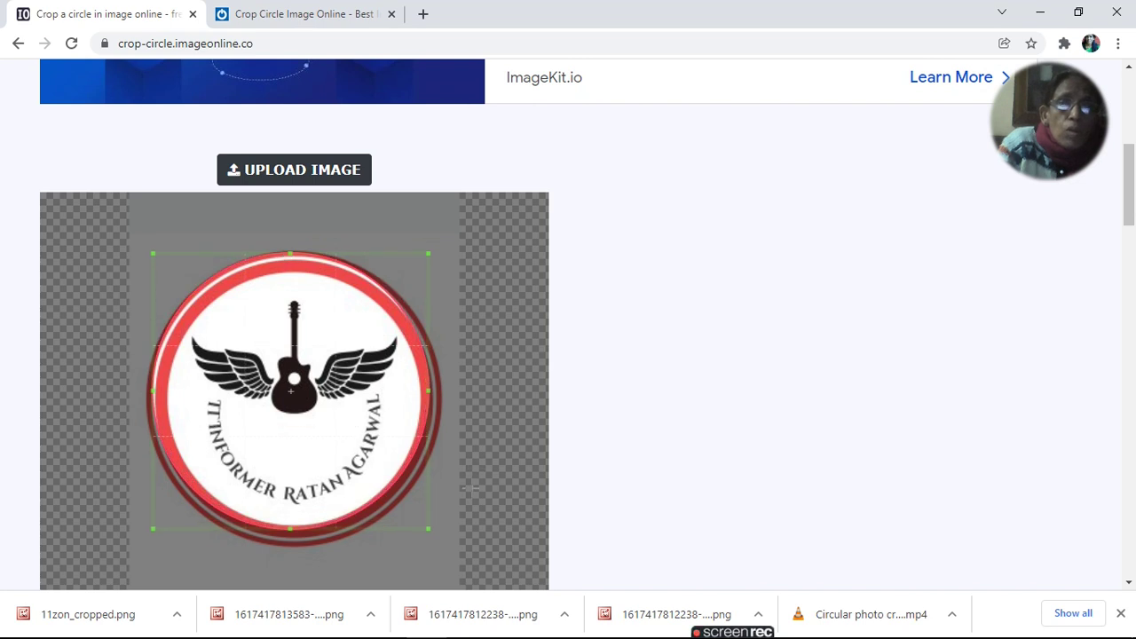
left_click_drag(427, 530, 443, 543)
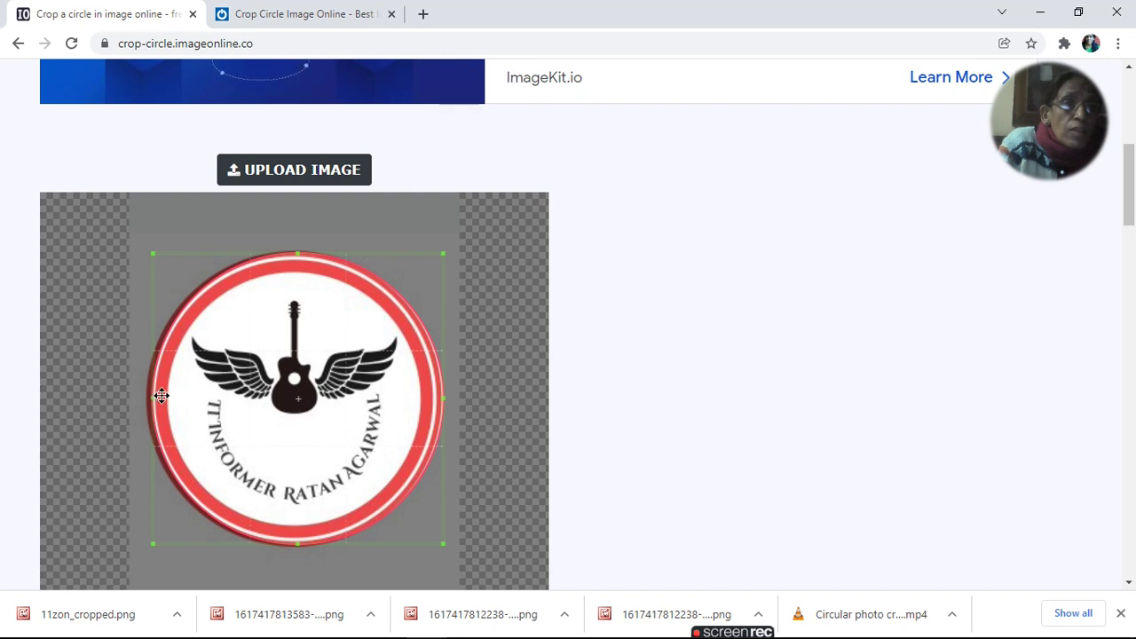
left_click_drag(152, 397, 142, 397)
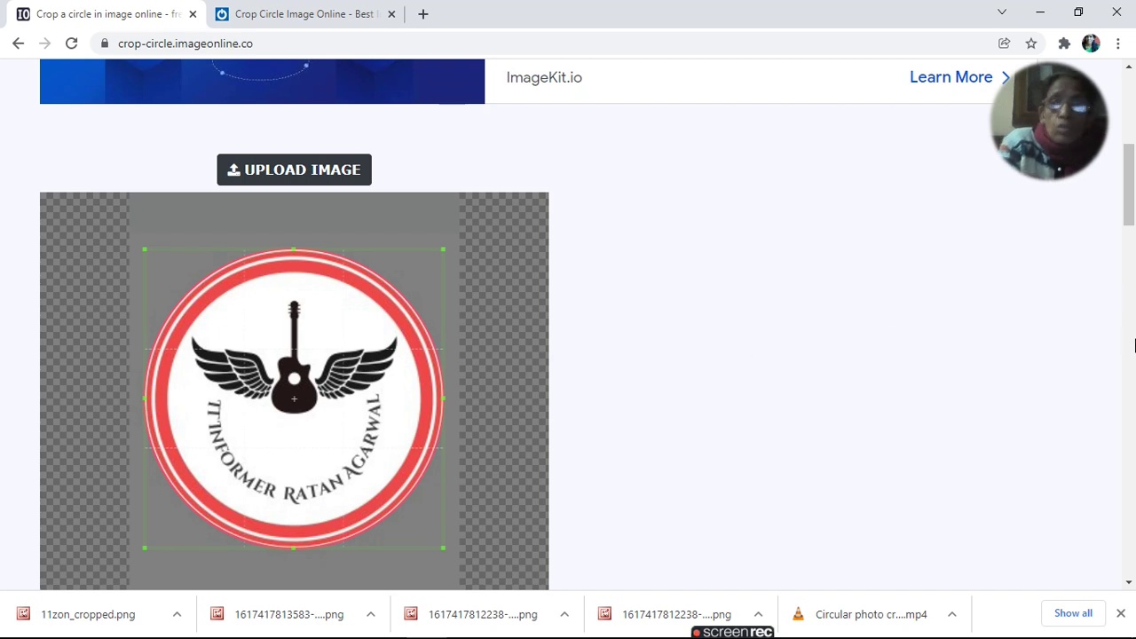
scroll(1100, 355, "down", 5)
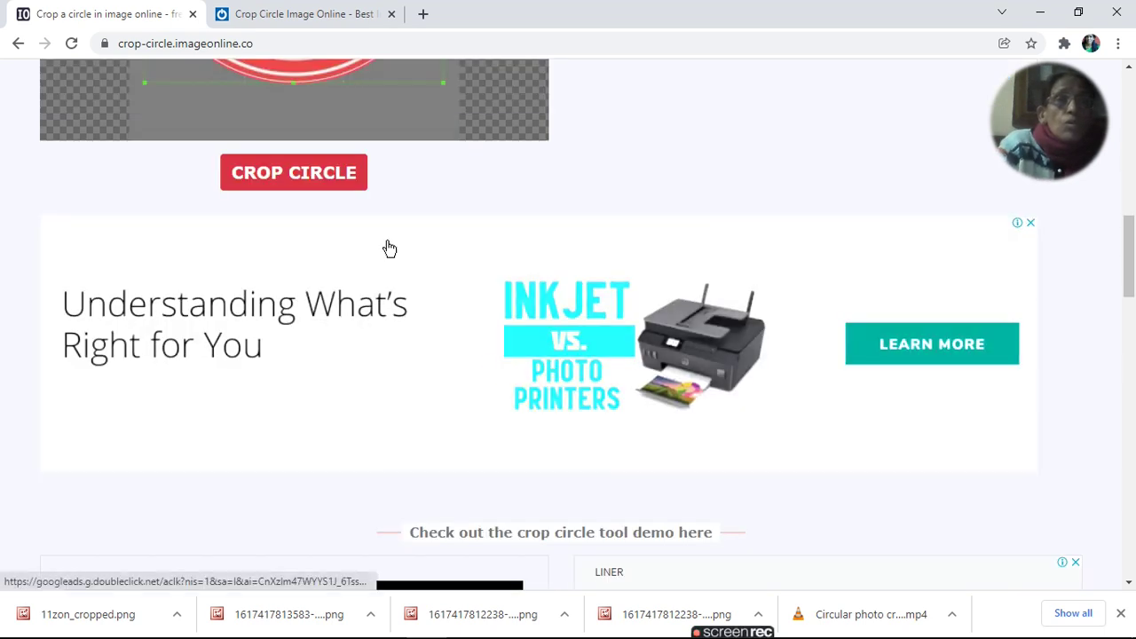
left_click(298, 183)
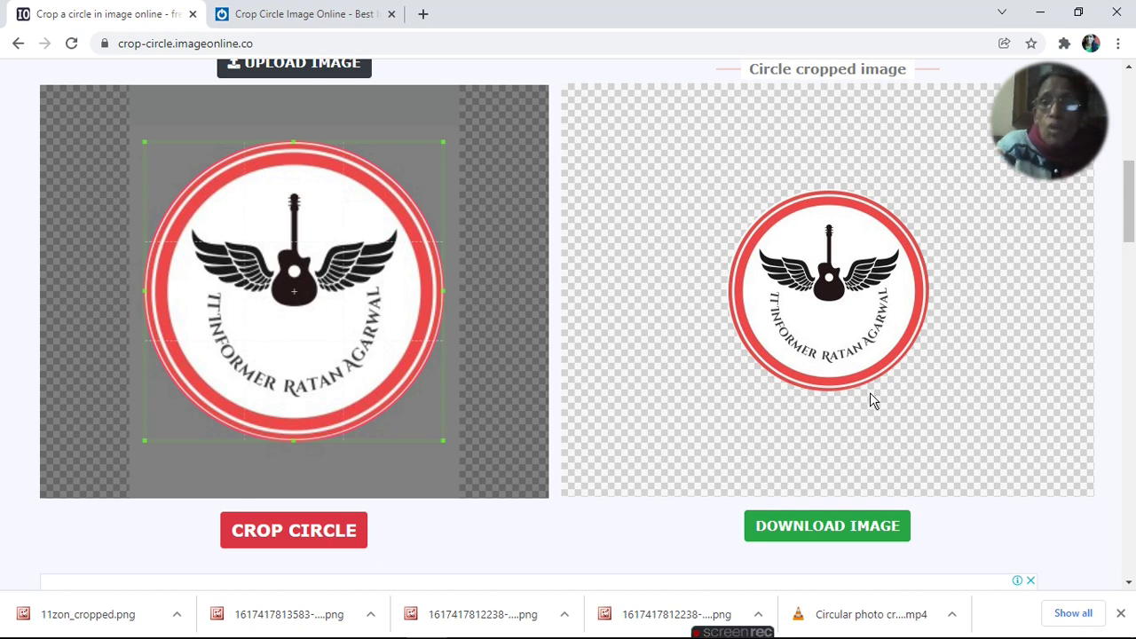
left_click(832, 541)
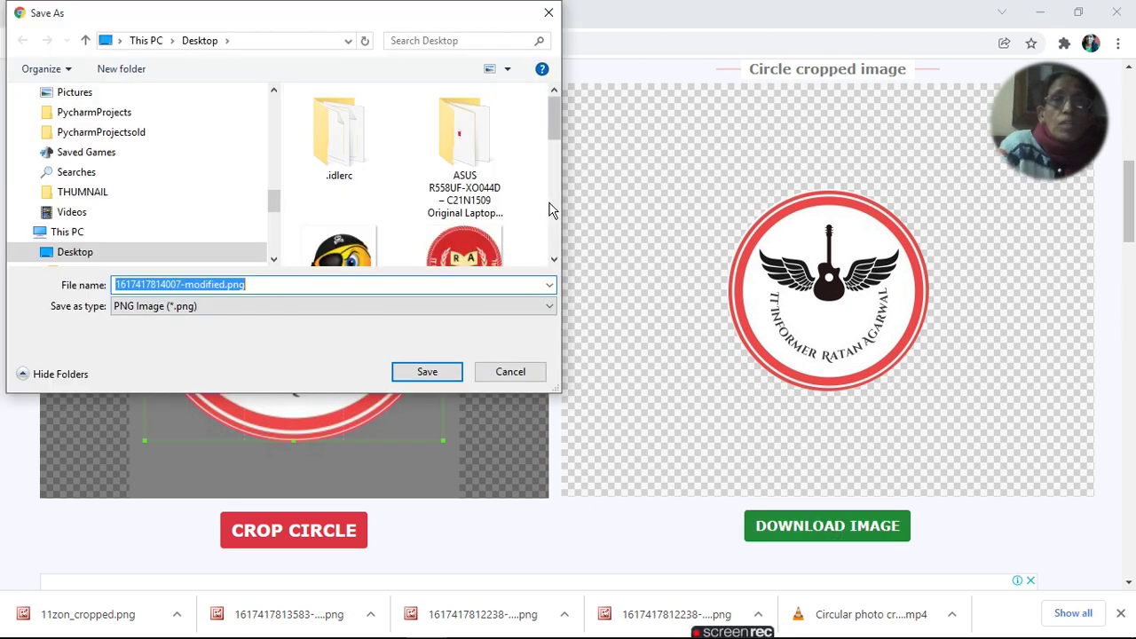
scroll(549, 208, "down", 2)
scroll(551, 210, "down", 2)
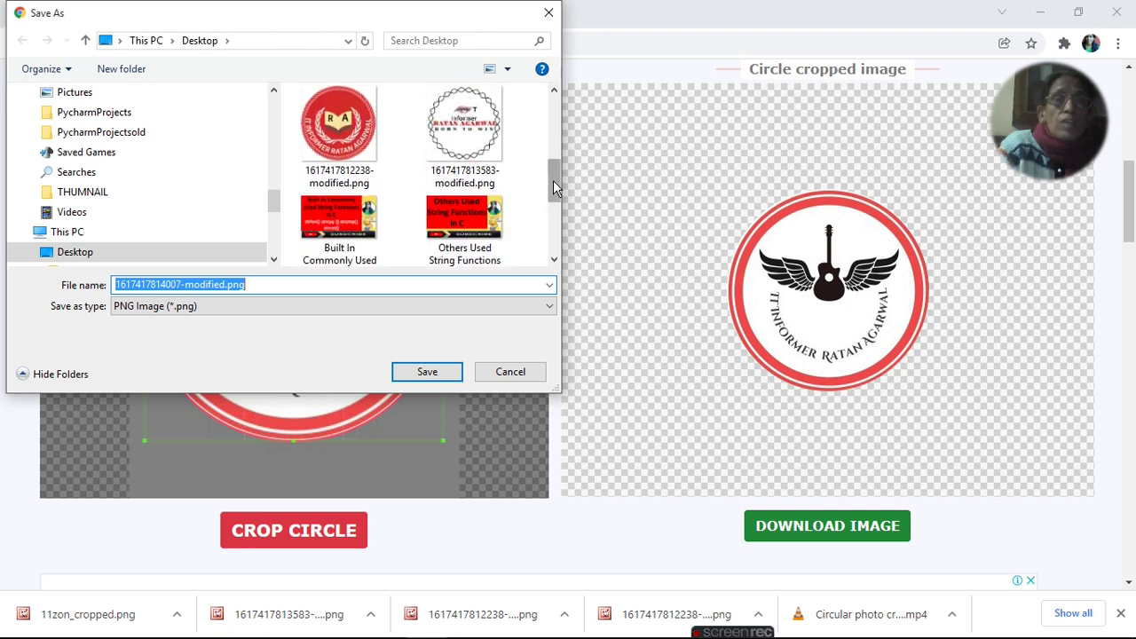
mouse_move(553, 180)
left_mouse_down()
mouse_move(561, 277)
mouse_move(552, 116)
left_mouse_up()
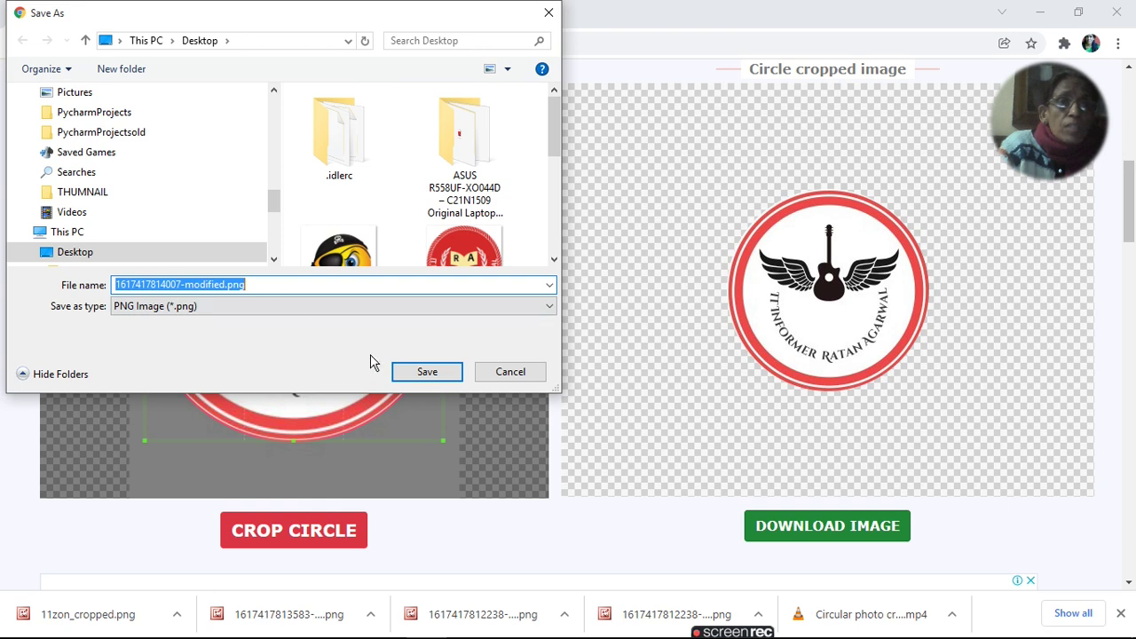
left_click(425, 372)
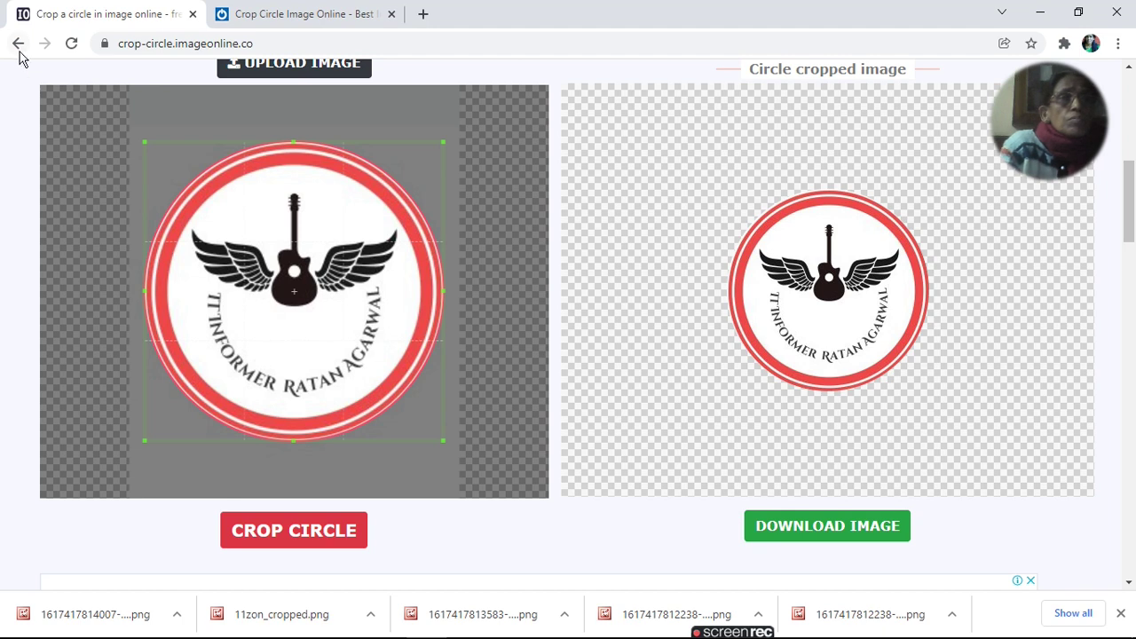
Step: Return to the top of the site and choose the Flip image tool, triggering an ImageKit.io ad
mouse_move(1089, 87)
left_click(1130, 115)
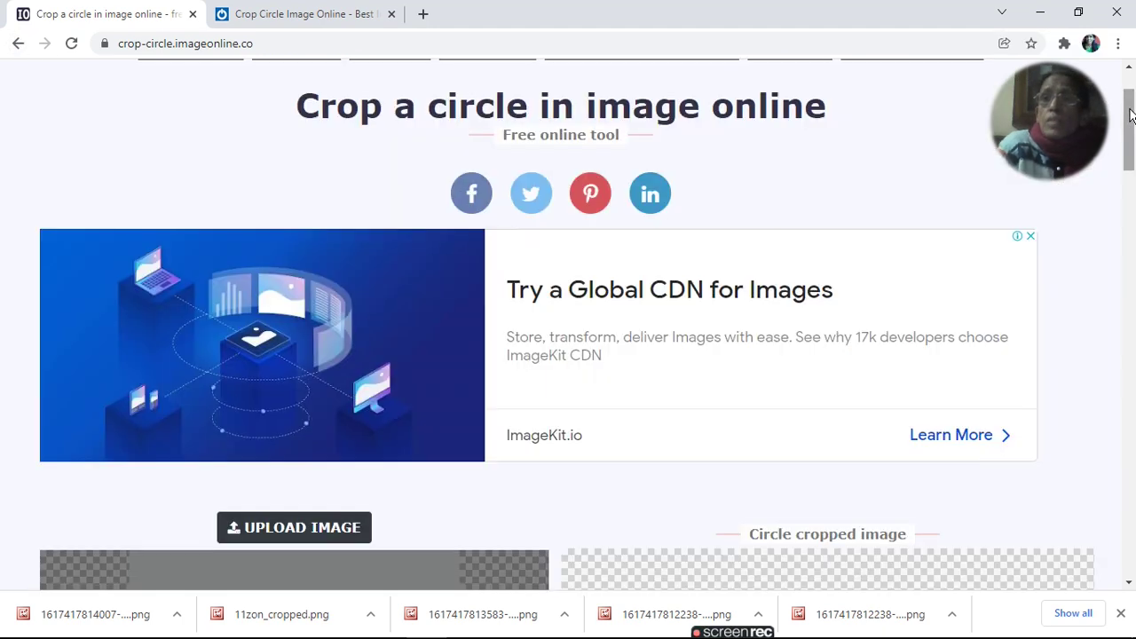
scroll(1130, 115, "up", 2)
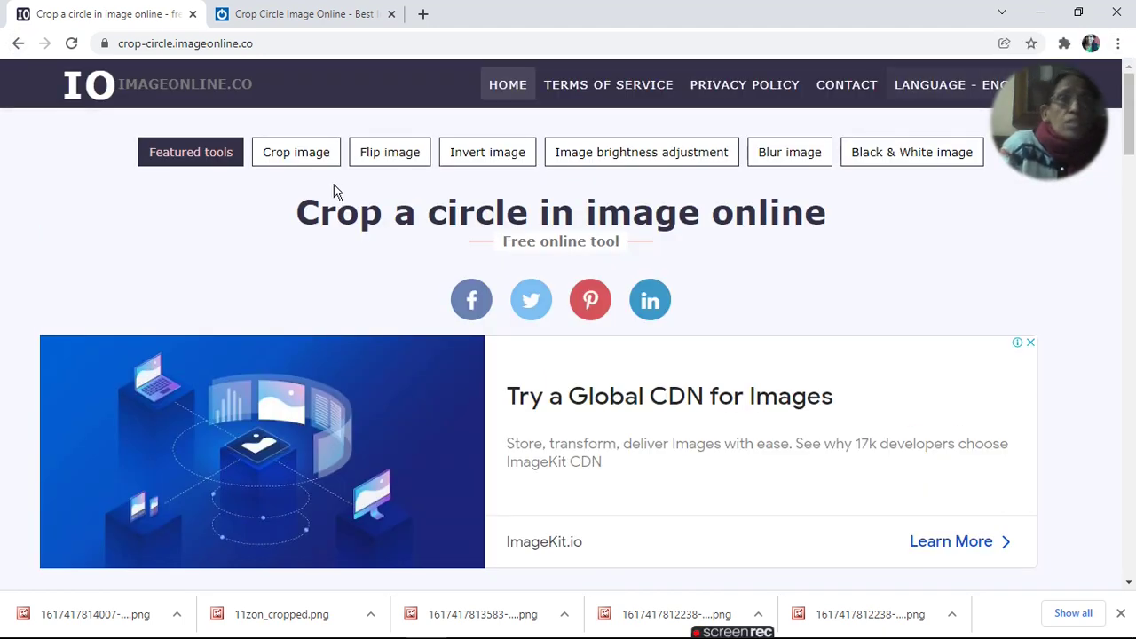
left_click(398, 154)
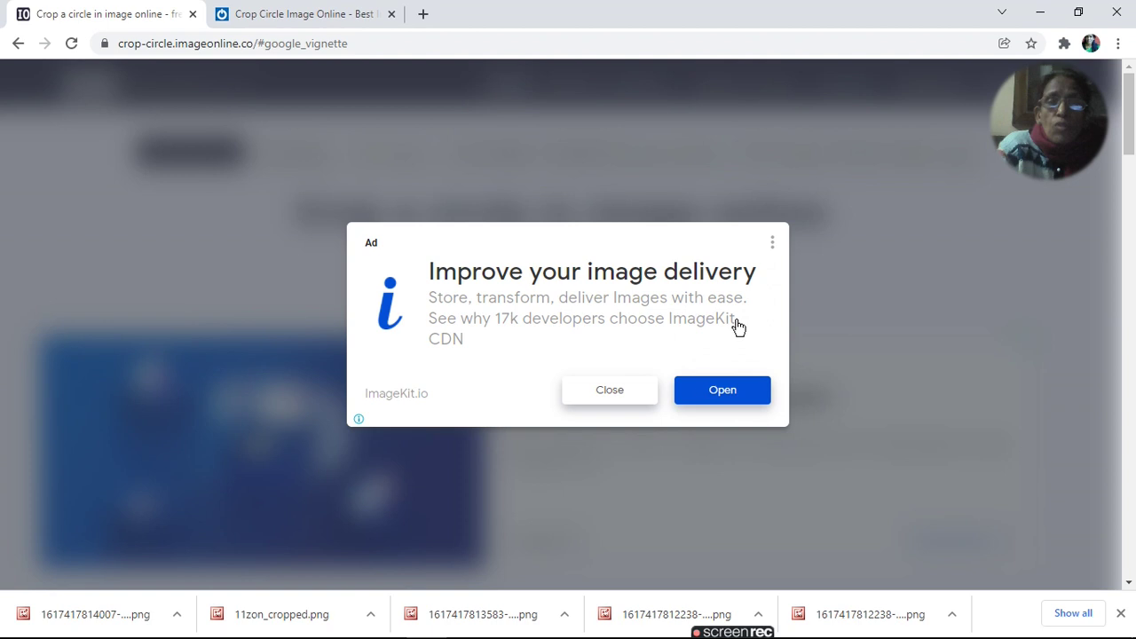
Step: Open the advertised ImageKit.io image-CDN page, browse down to Deliver responsive images, then go back
left_click(728, 400)
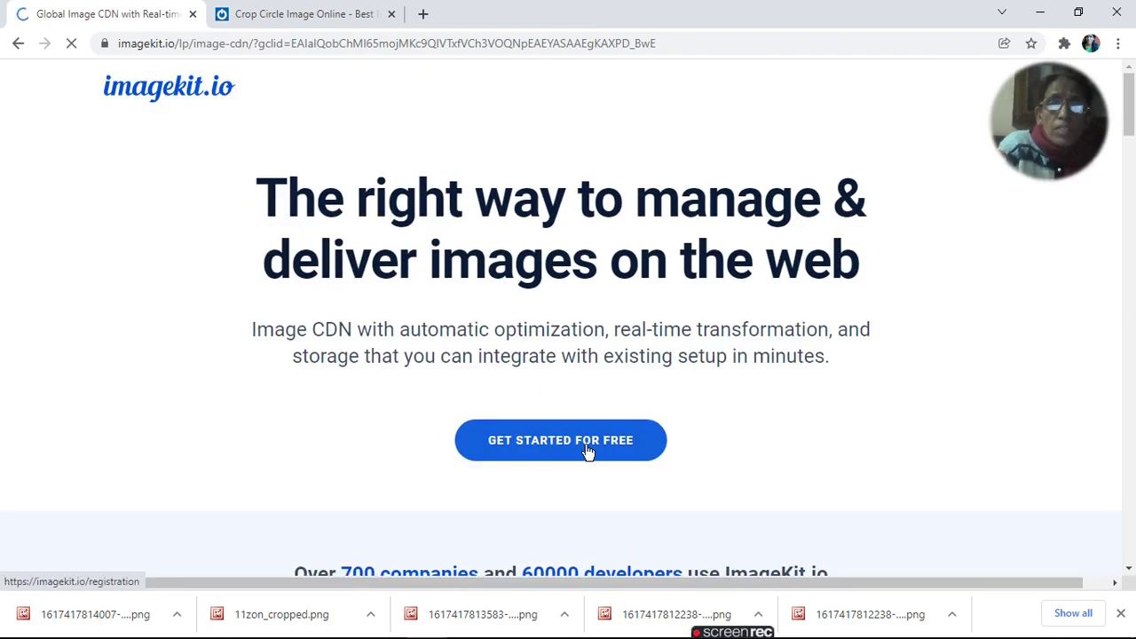
scroll(1134, 462, "down", 5)
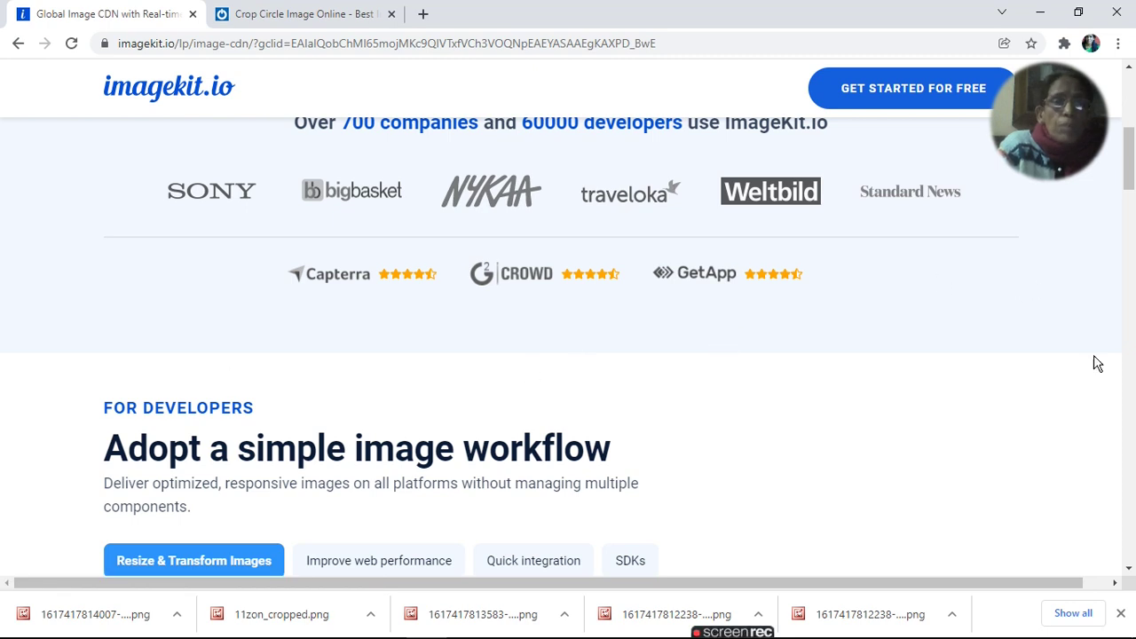
scroll(1097, 373, "down", 5)
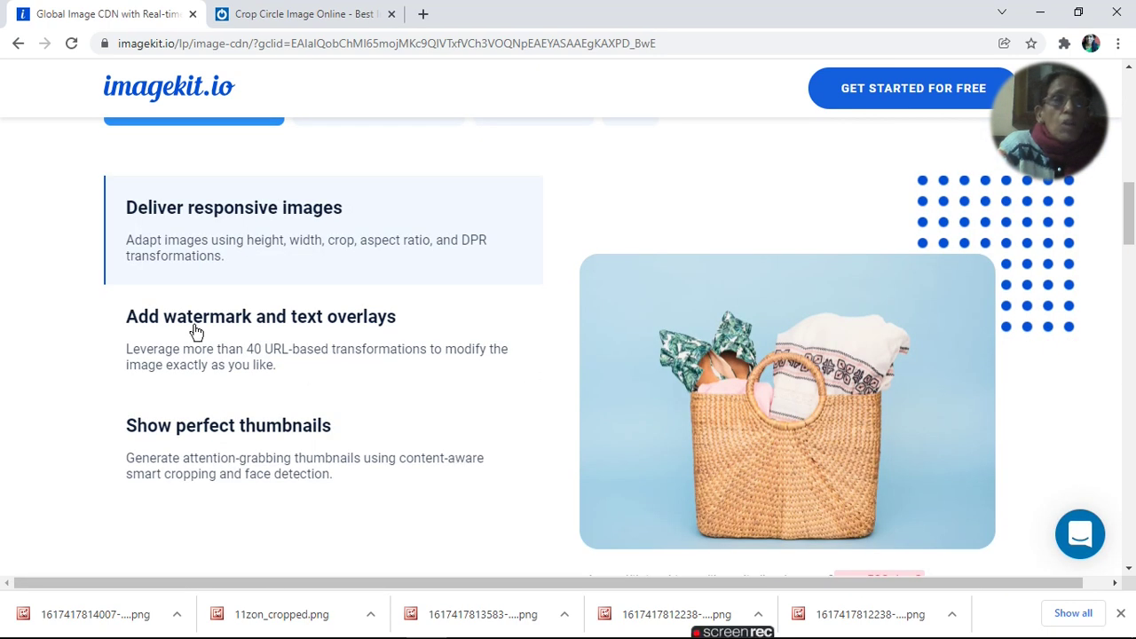
left_click(18, 43)
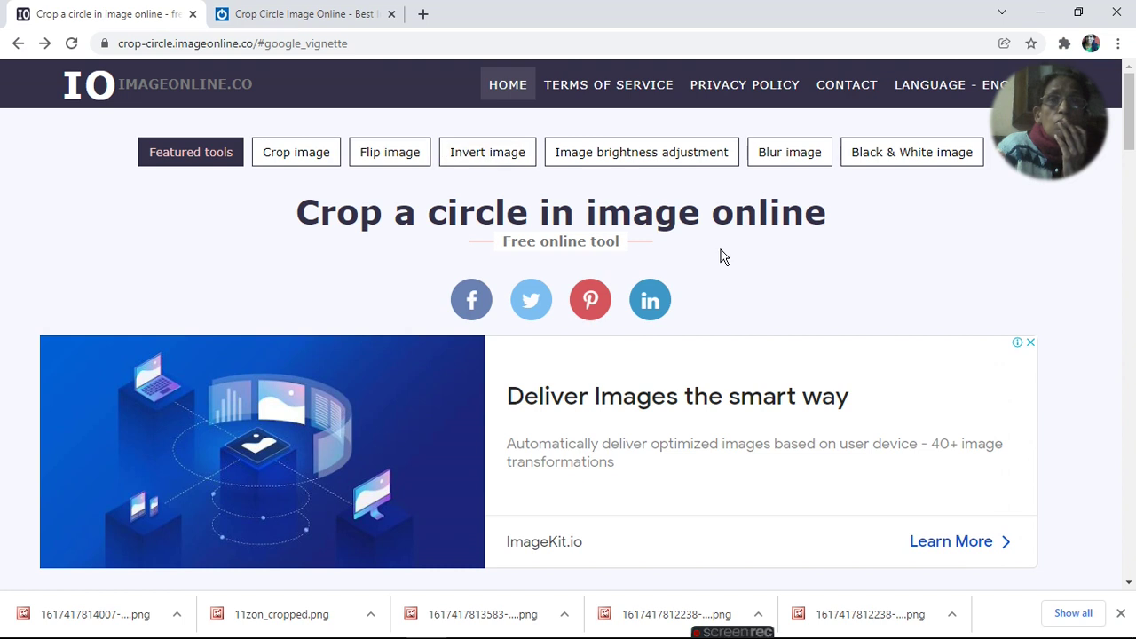
Step: Open the Black & White image converter and view its sample flower beside the grayscale version
left_click(950, 154)
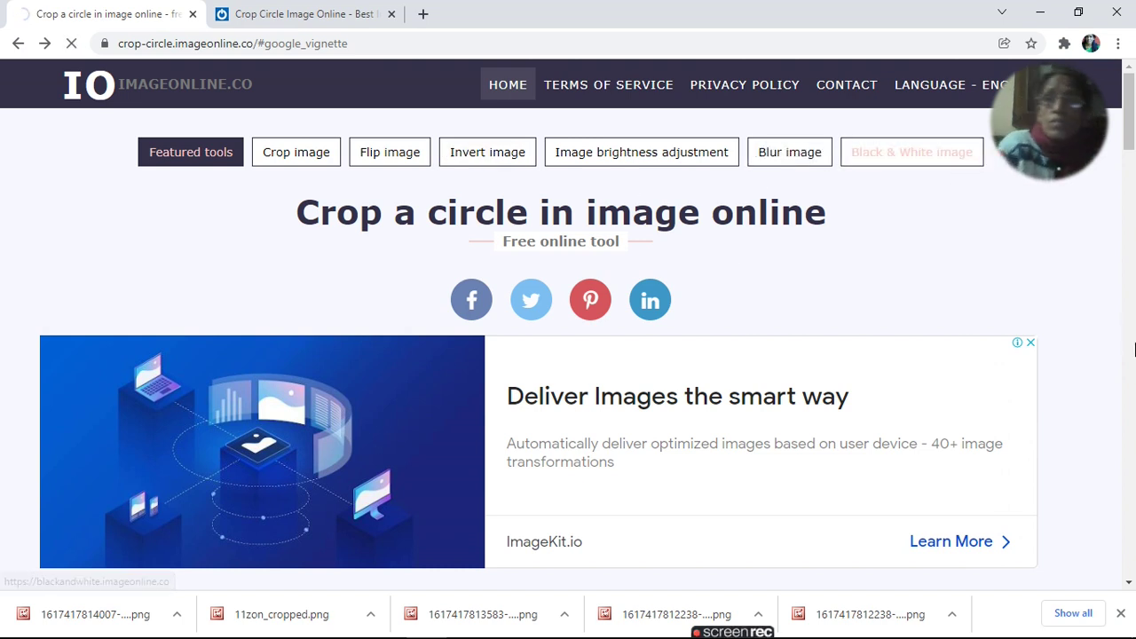
left_click(1133, 352)
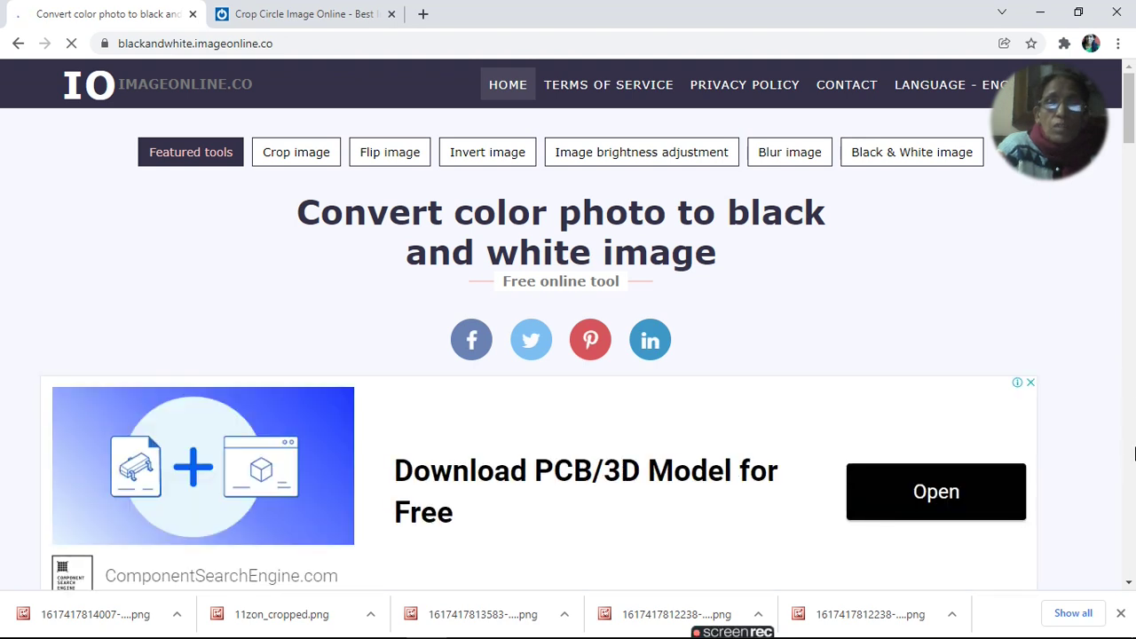
left_click(1131, 454)
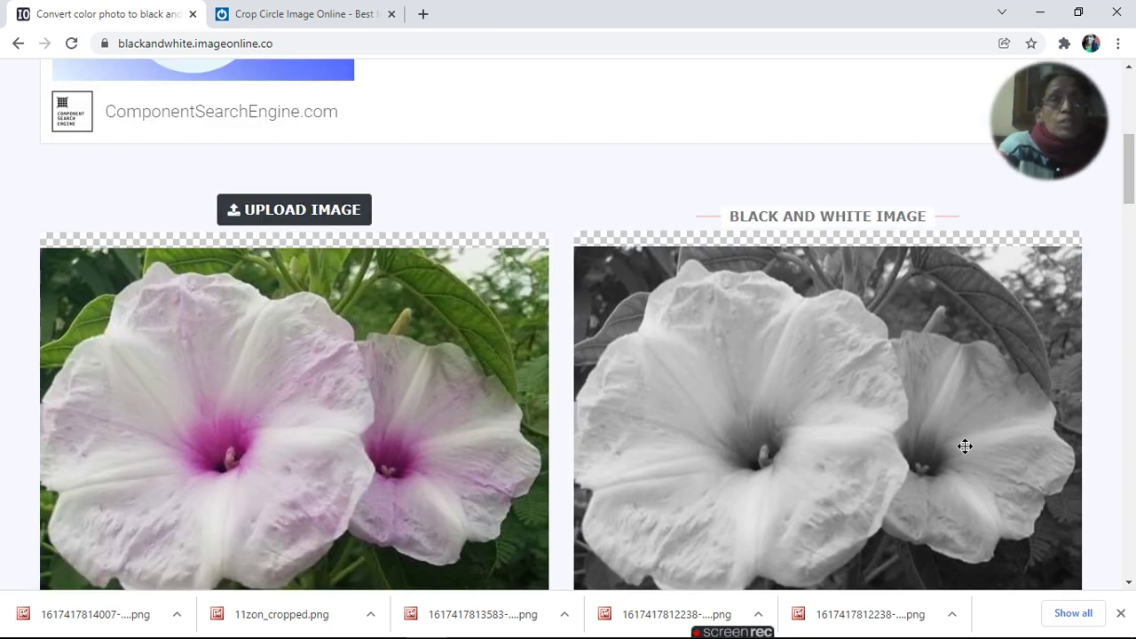
scroll(621, 187, "up", 5)
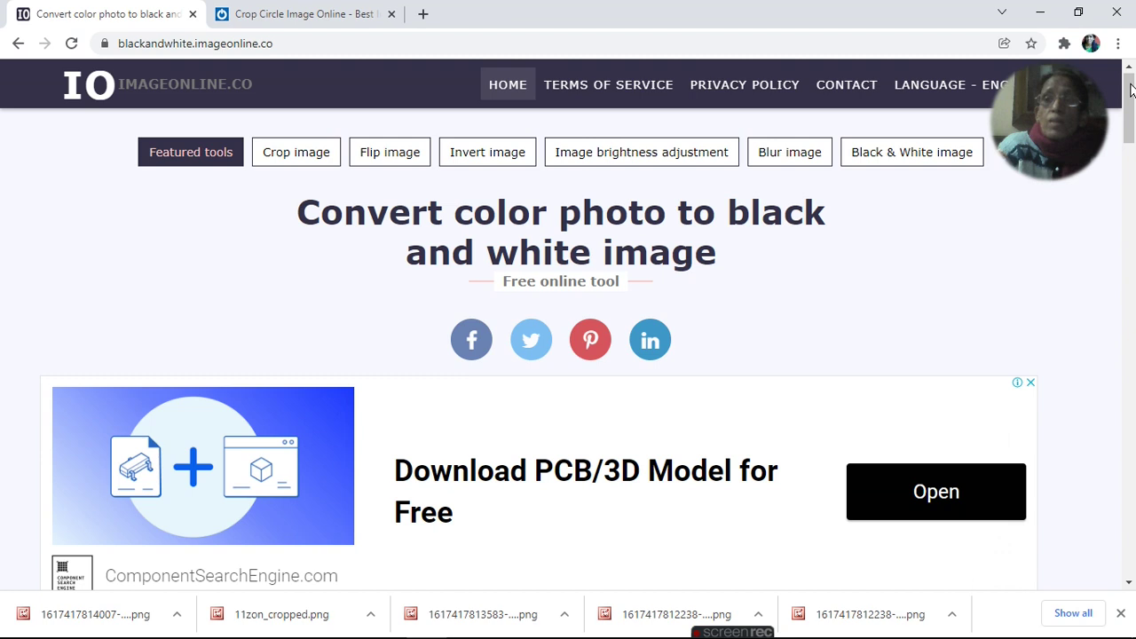
Step: Open the image brightness adjustment tool and look over its slider, flower previews and download buttons
left_click(622, 154)
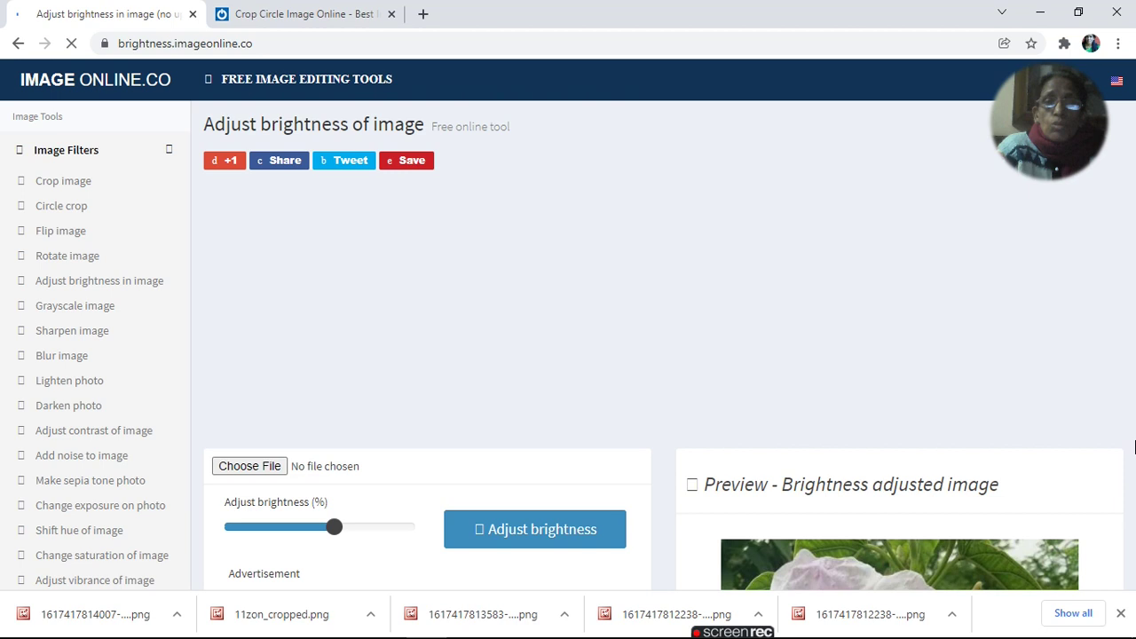
scroll(502, 494, "down", 3)
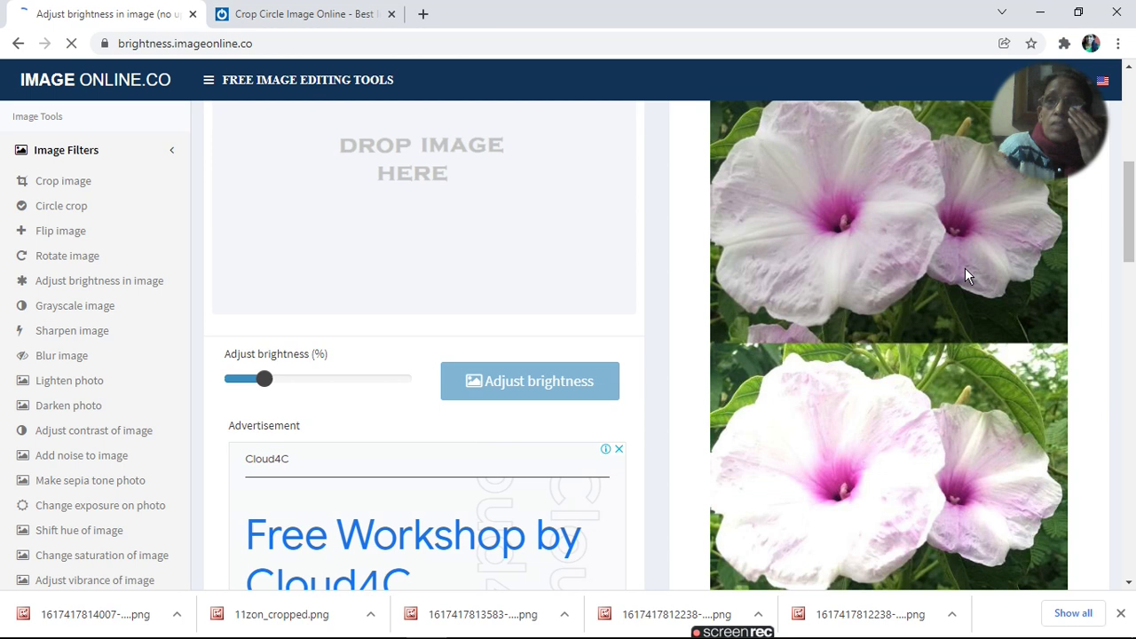
mouse_move(362, 386)
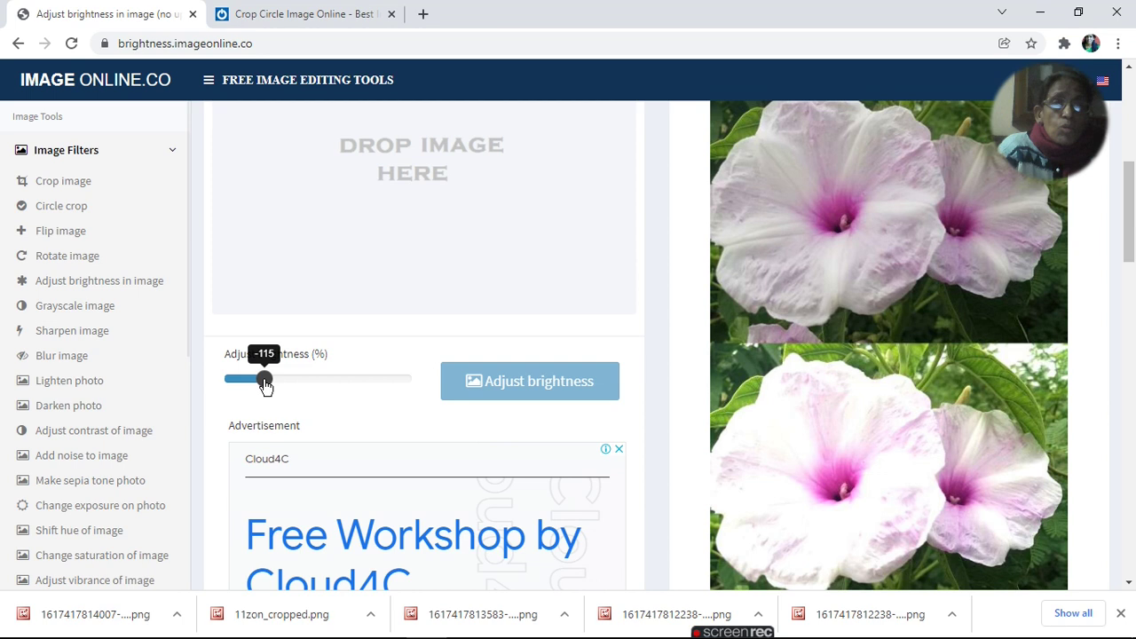
scroll(266, 386, "down", 5)
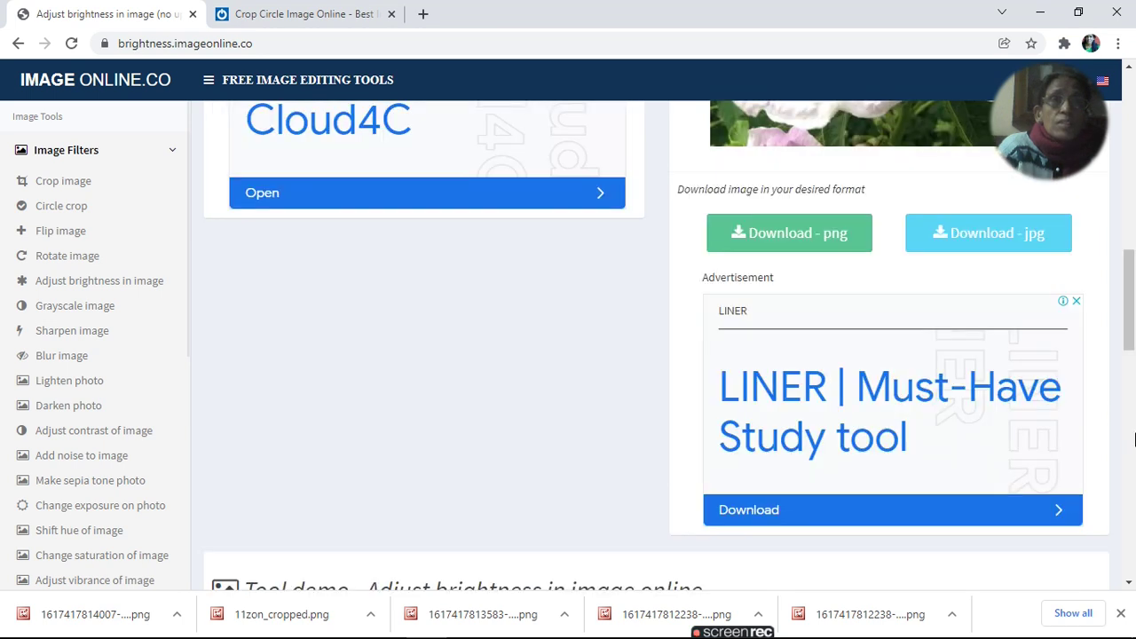
scroll(1134, 131, "up", 5)
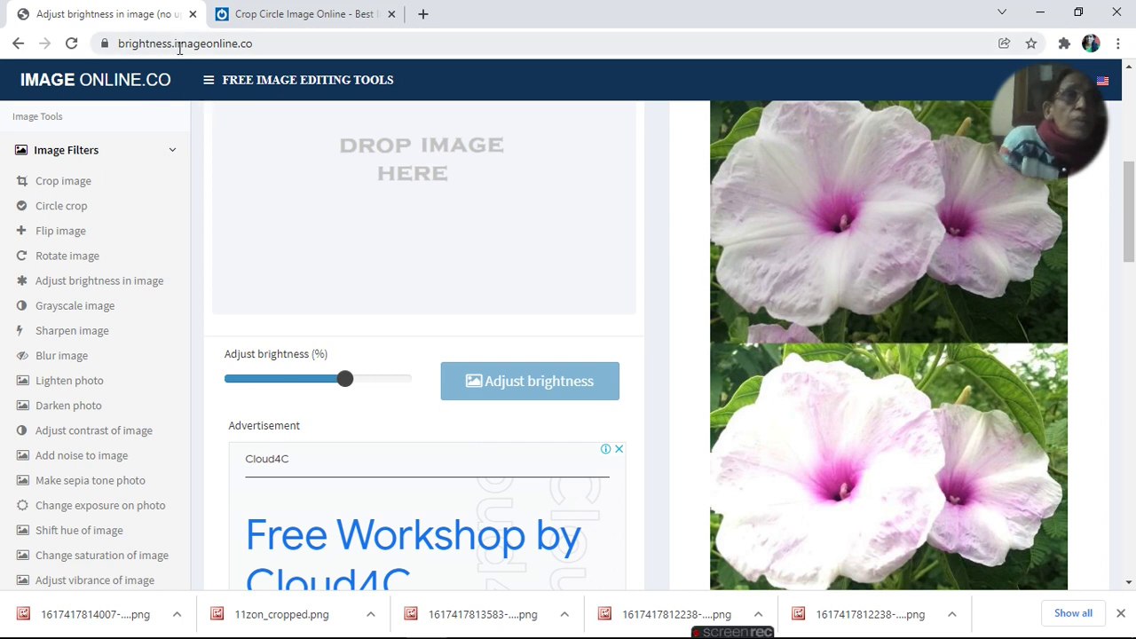
Step: Go back to the black-and-white converter and review its Convert/Download buttons and flower images
left_click(17, 44)
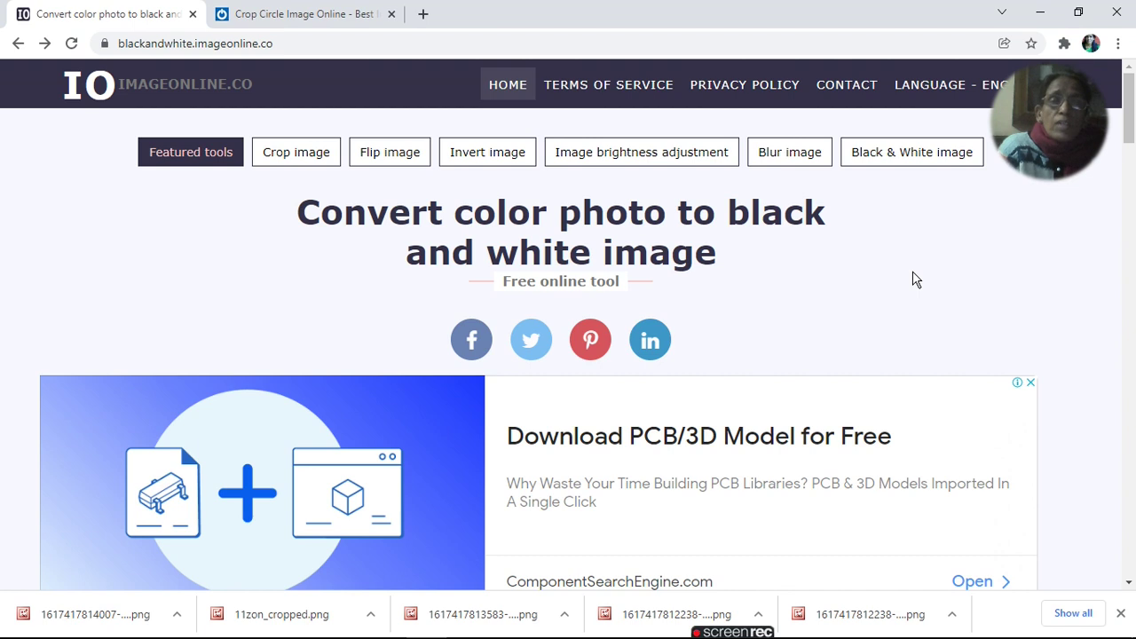
scroll(1134, 394, "down", 5)
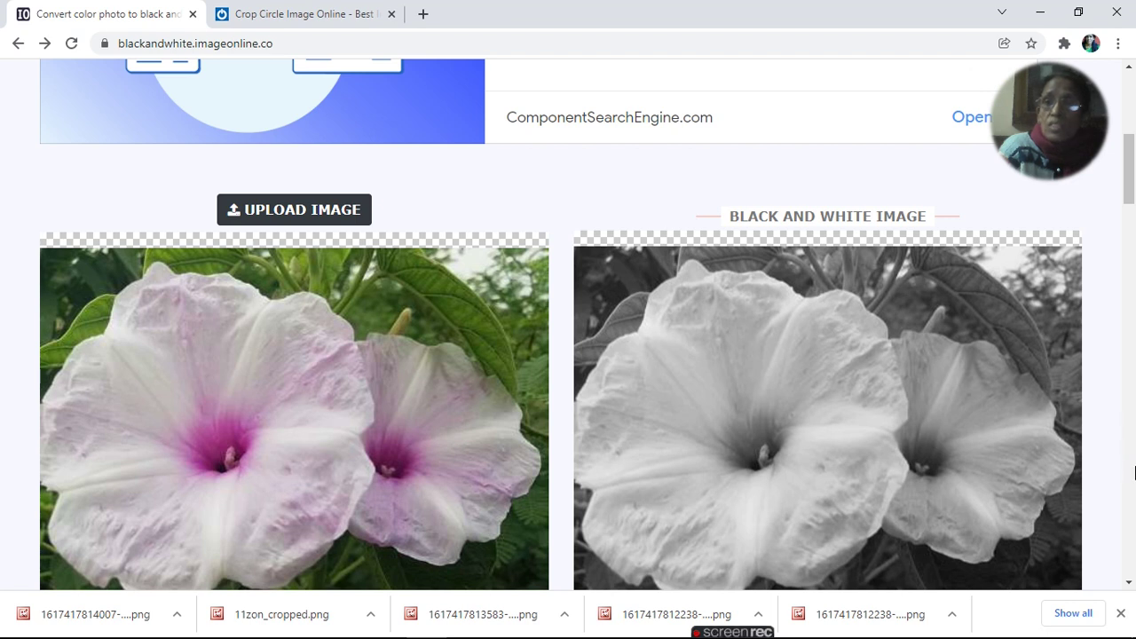
scroll(1134, 475, "down", 5)
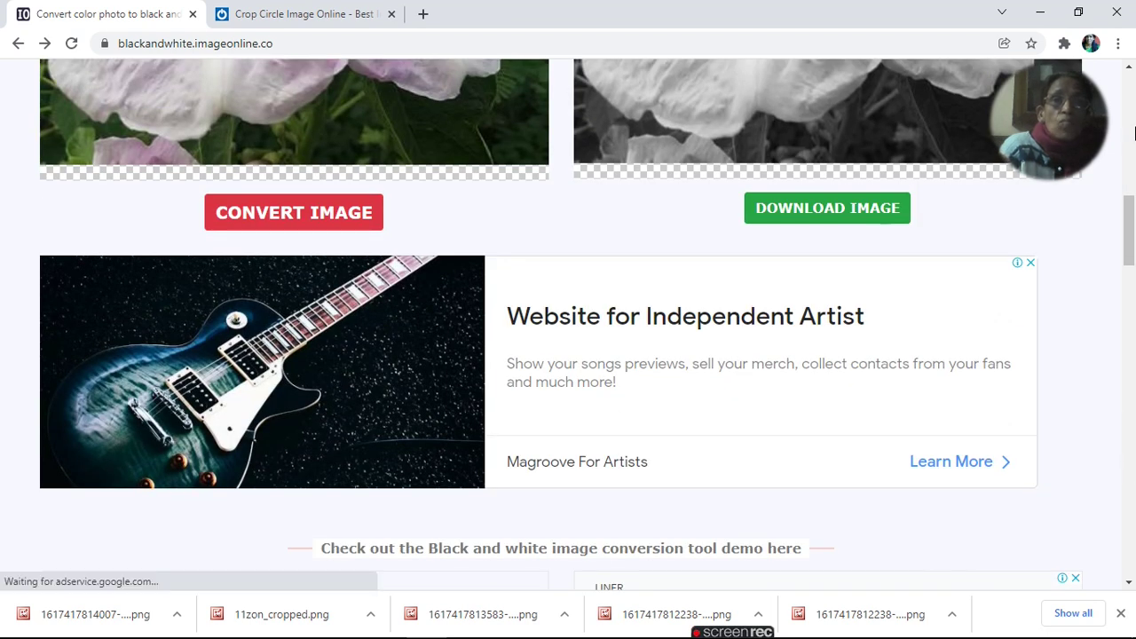
scroll(1133, 131, "up", 5)
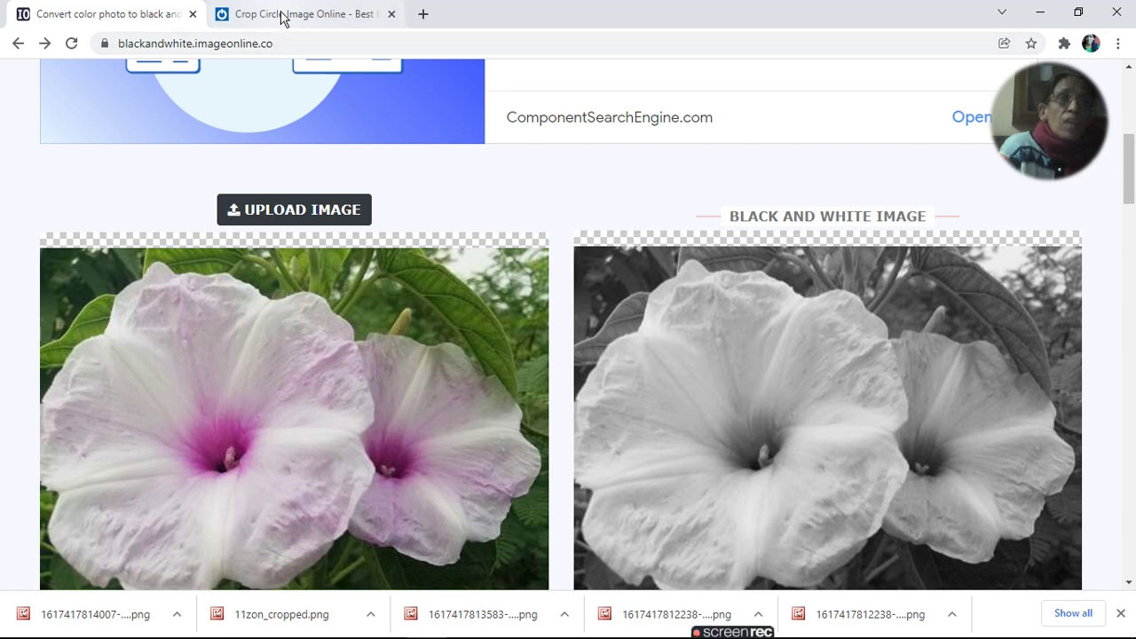
Step: On the 11zon Crop Circle Image tab, select 1617417811734.jpg from Pictures for upload
left_click(282, 16)
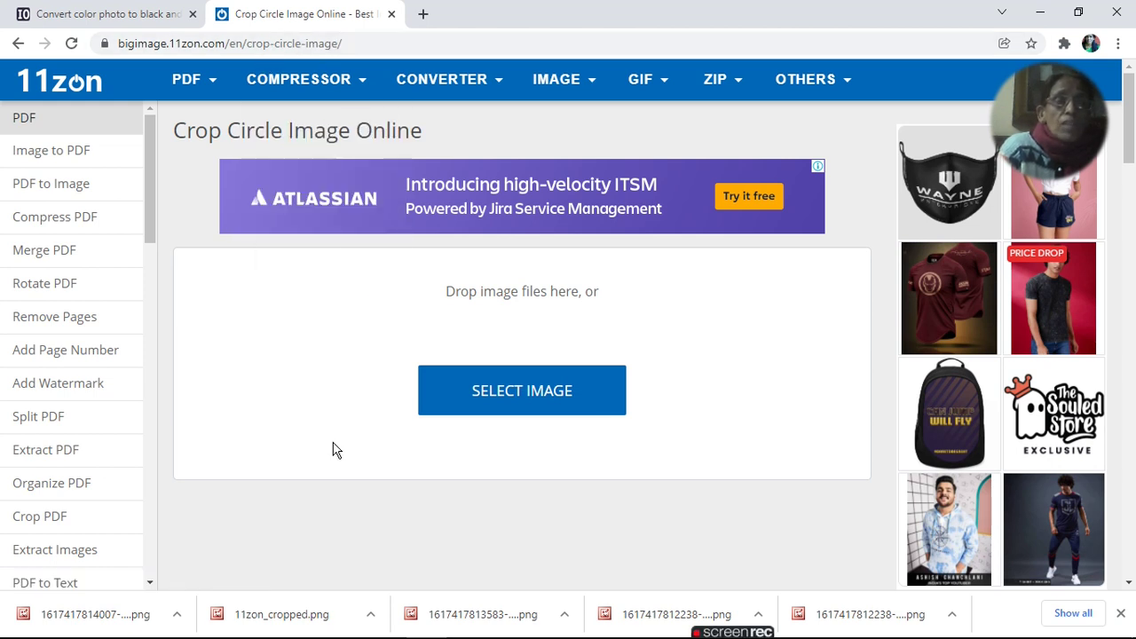
left_click(538, 387)
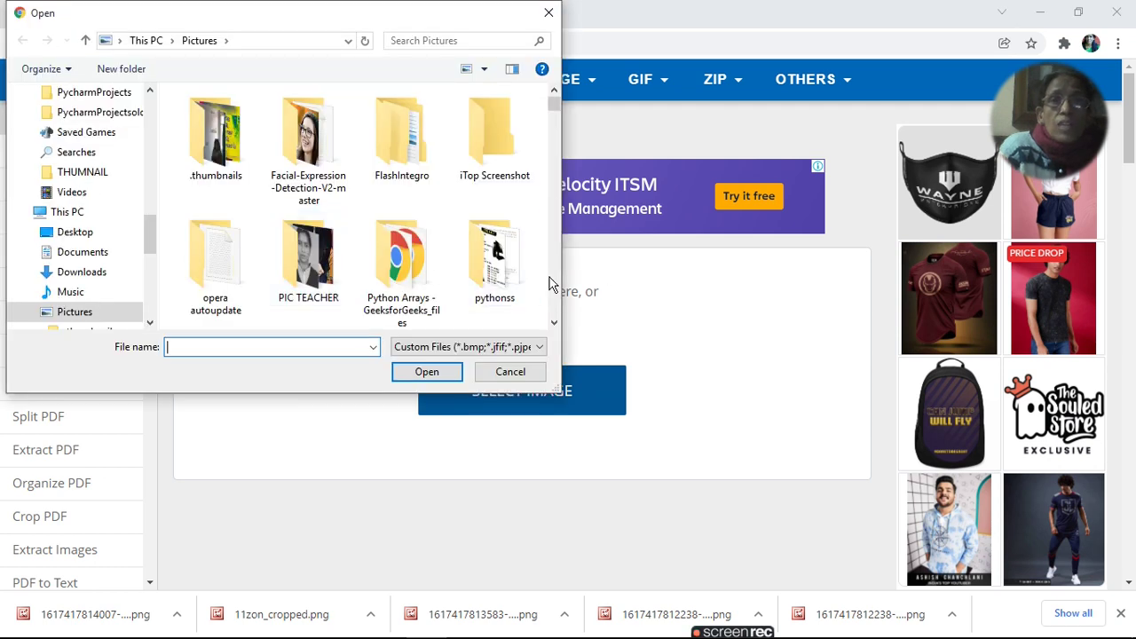
scroll(549, 282, "down", 3)
scroll(550, 282, "down", 1)
scroll(550, 283, "down", 3)
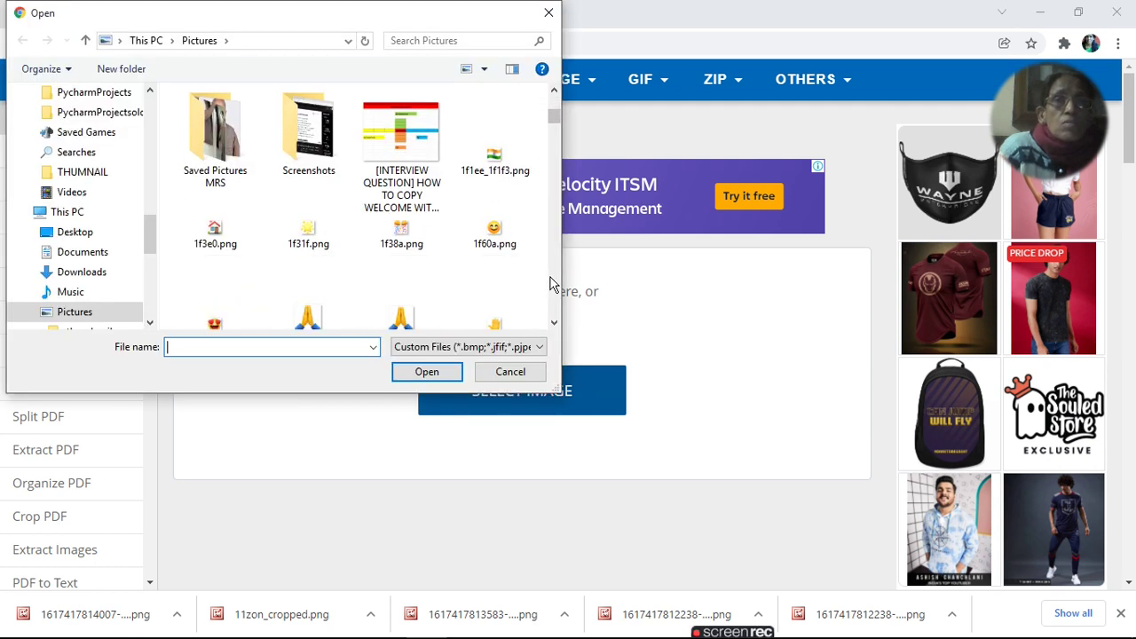
scroll(549, 283, "down", 2)
scroll(550, 282, "down", 2)
scroll(550, 285, "down", 2)
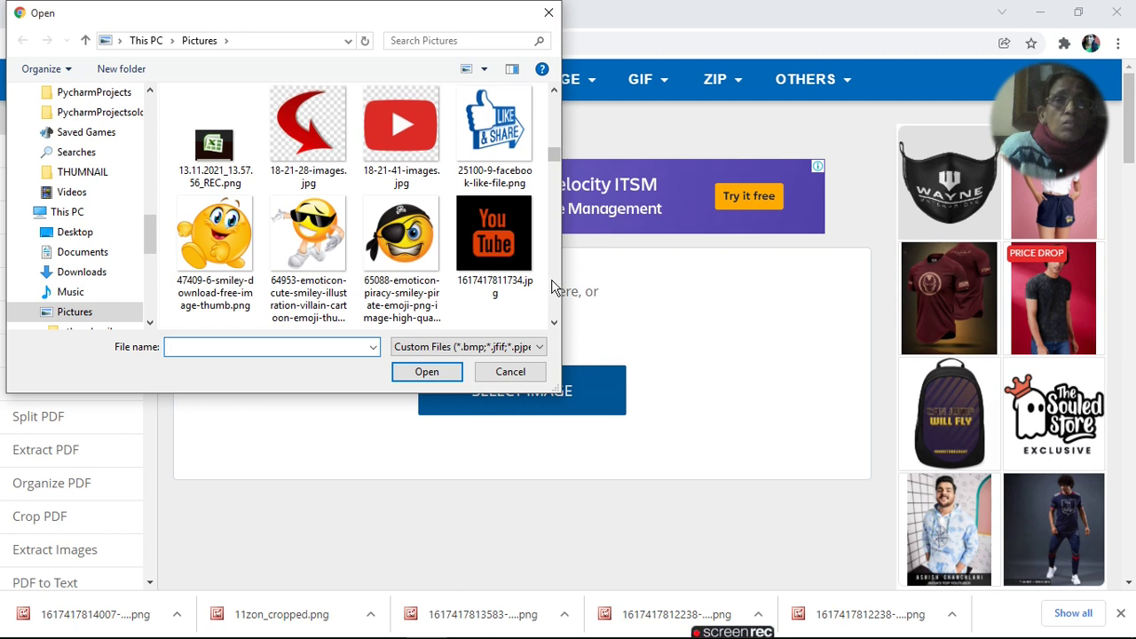
scroll(551, 284, "down", 2)
scroll(560, 122, "up", 1)
scroll(556, 130, "up", 1)
left_click(497, 250)
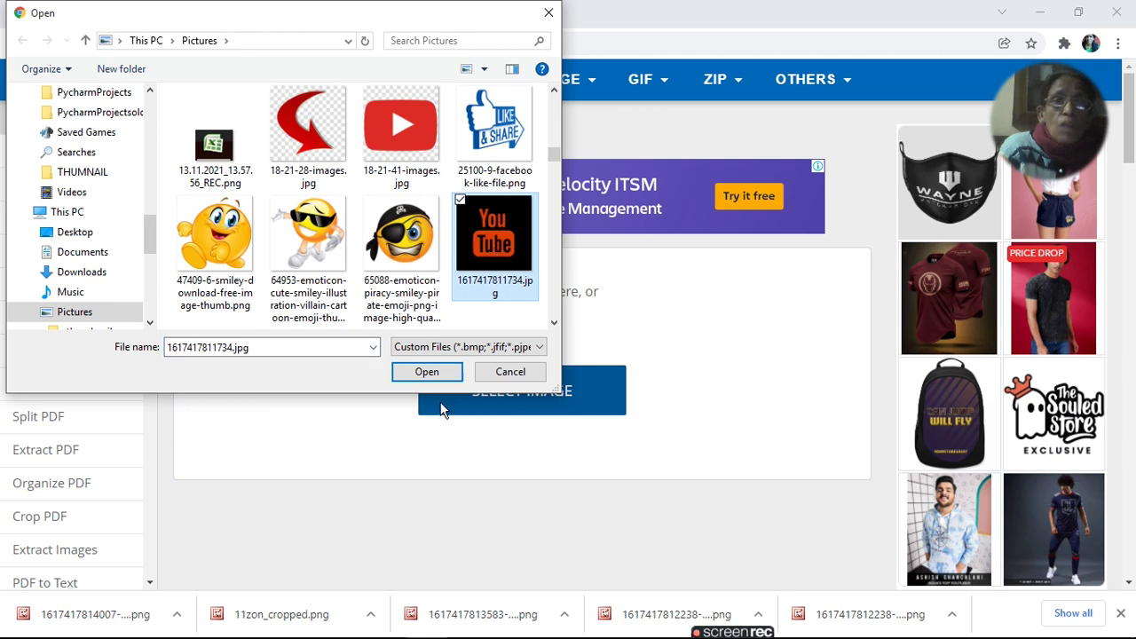
Step: Open 1617417811734.jpg and crop the YouTube logo into a 320 × 320 px circle
left_click(432, 374)
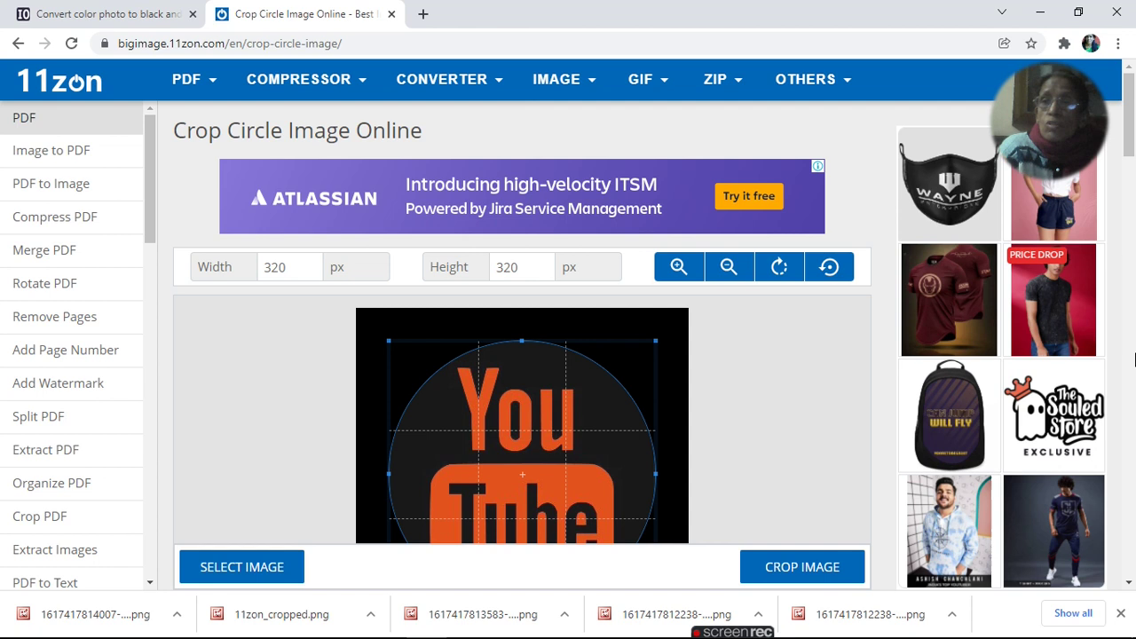
left_click_drag(1131, 124, 1134, 165)
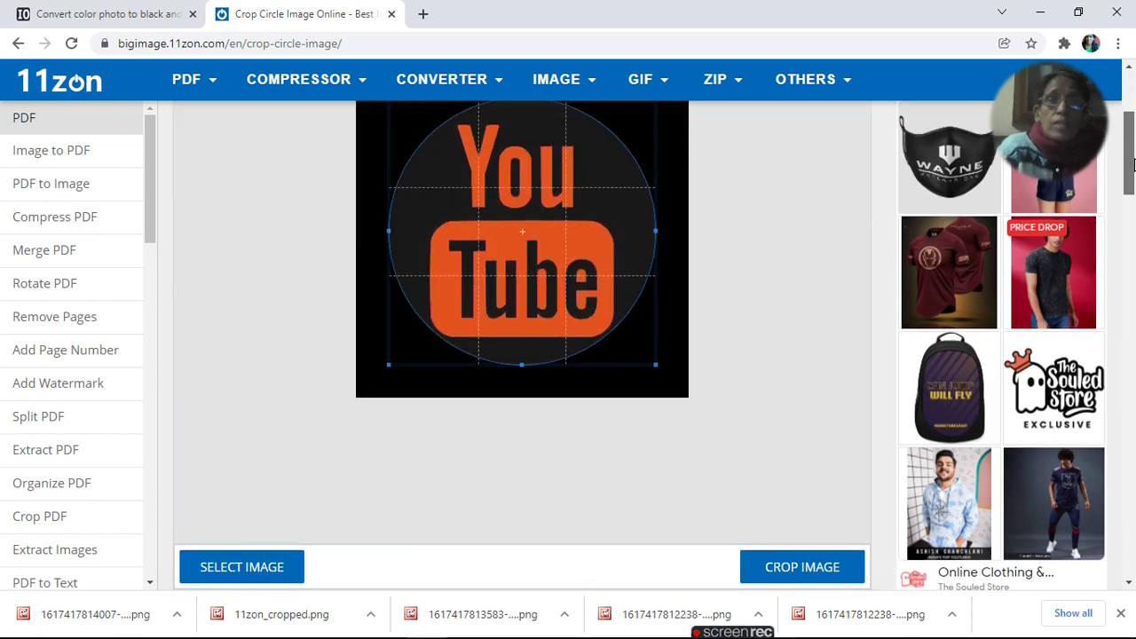
left_click(809, 569)
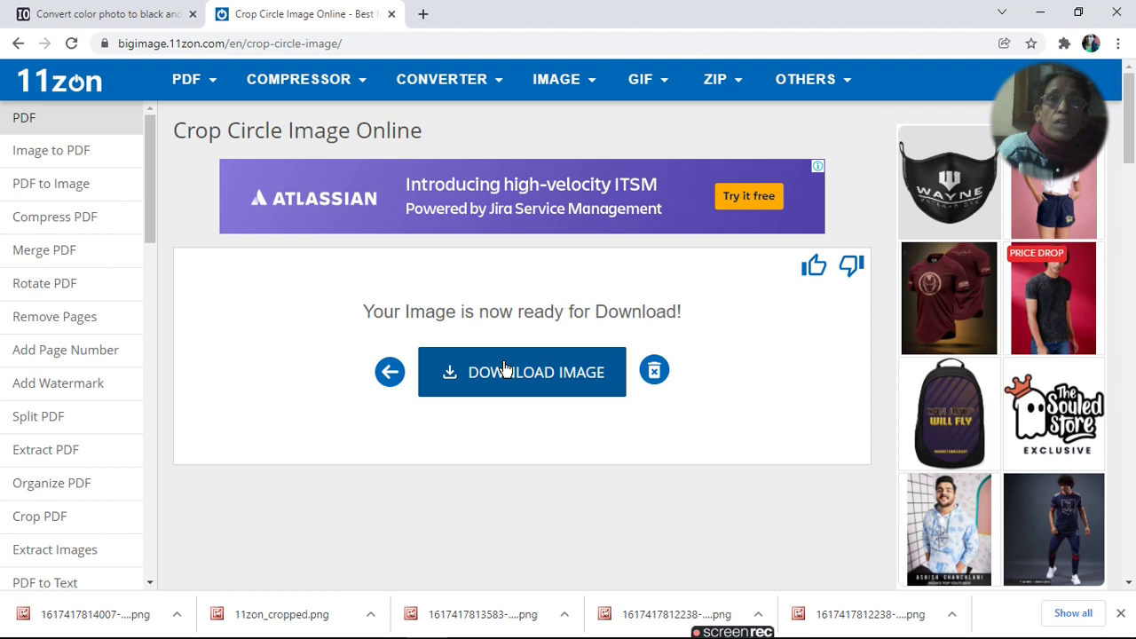
Step: Download the round YouTube logo and save it to the Desktop as 11zon_cropped.jpg
left_click(504, 368)
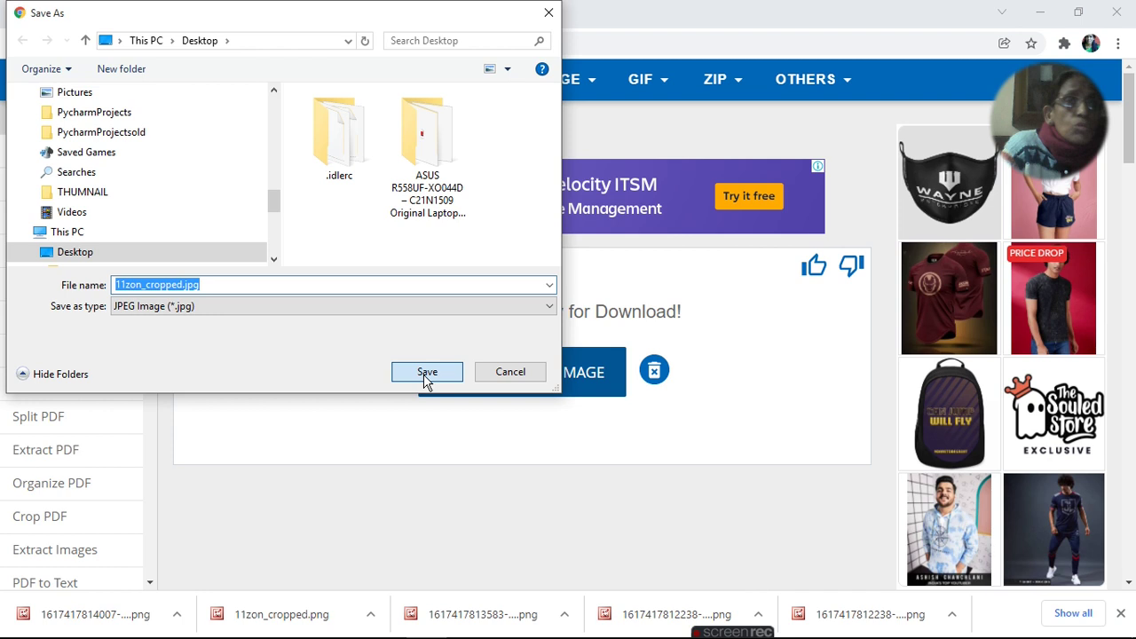
left_click(427, 379)
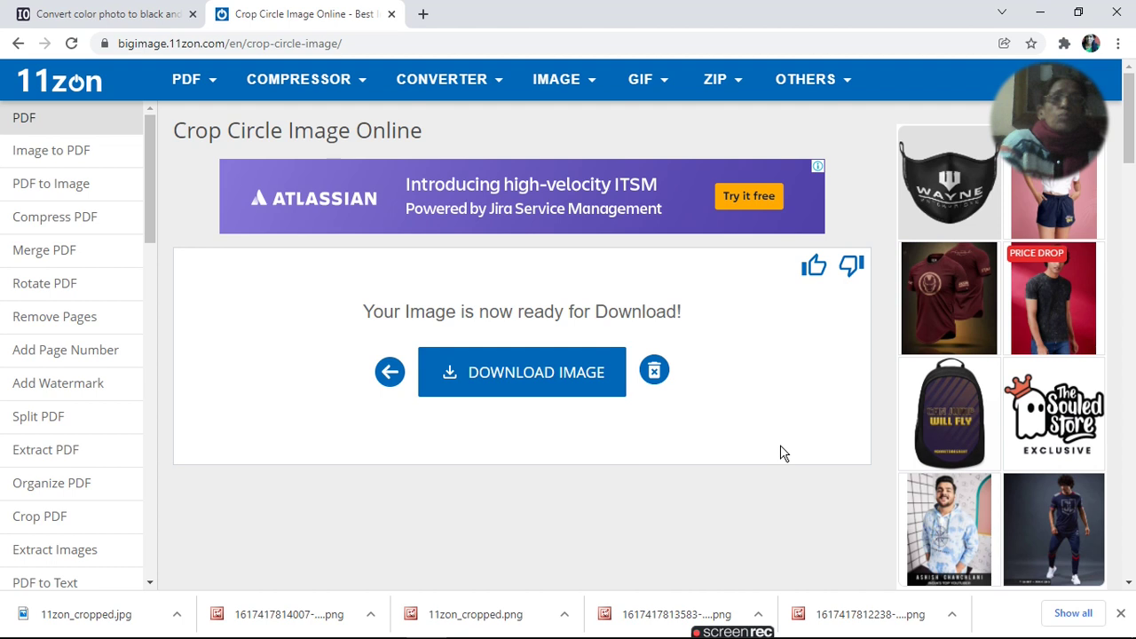
Step: Open the Image to JPG converter, then reveal the desktop showing the 11zon_cropped file
mouse_move(450, 86)
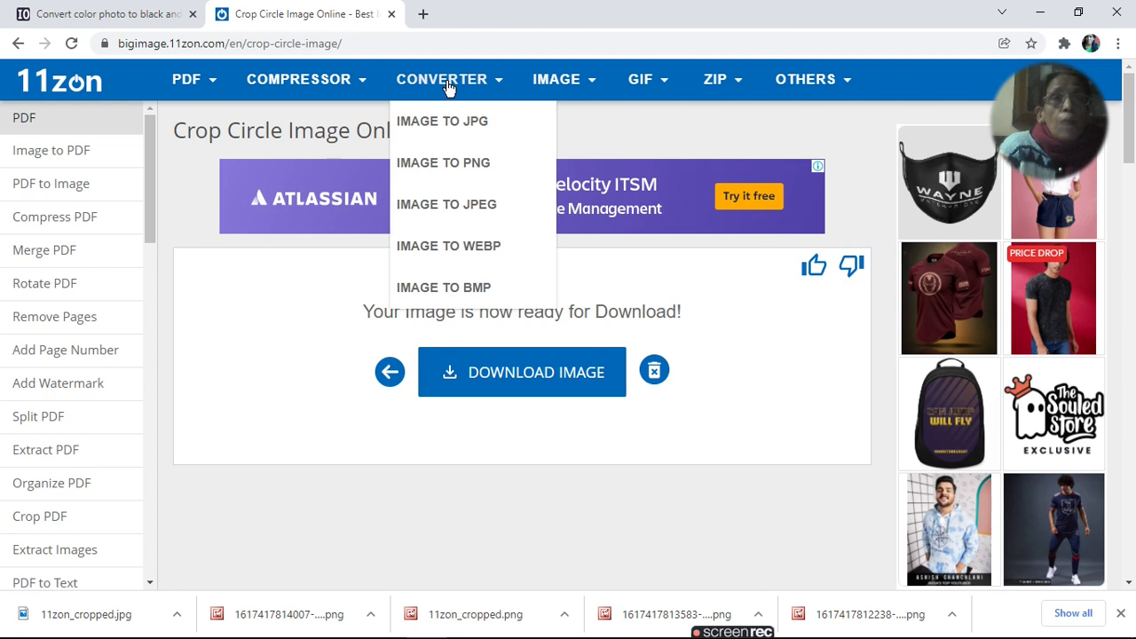
left_click(442, 121)
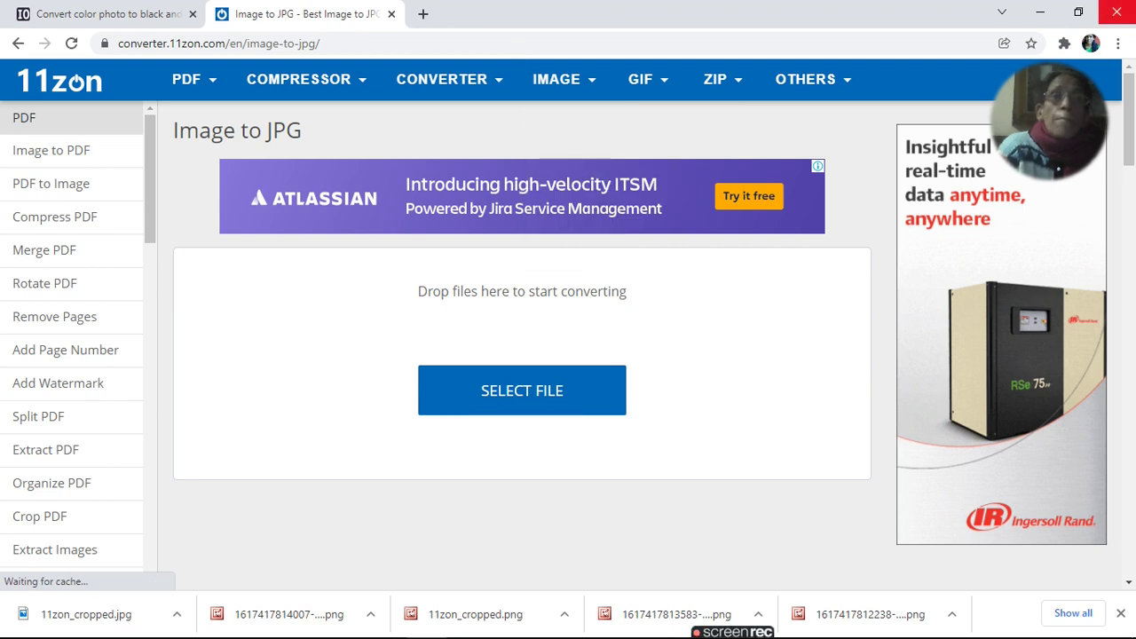
key("super+d")
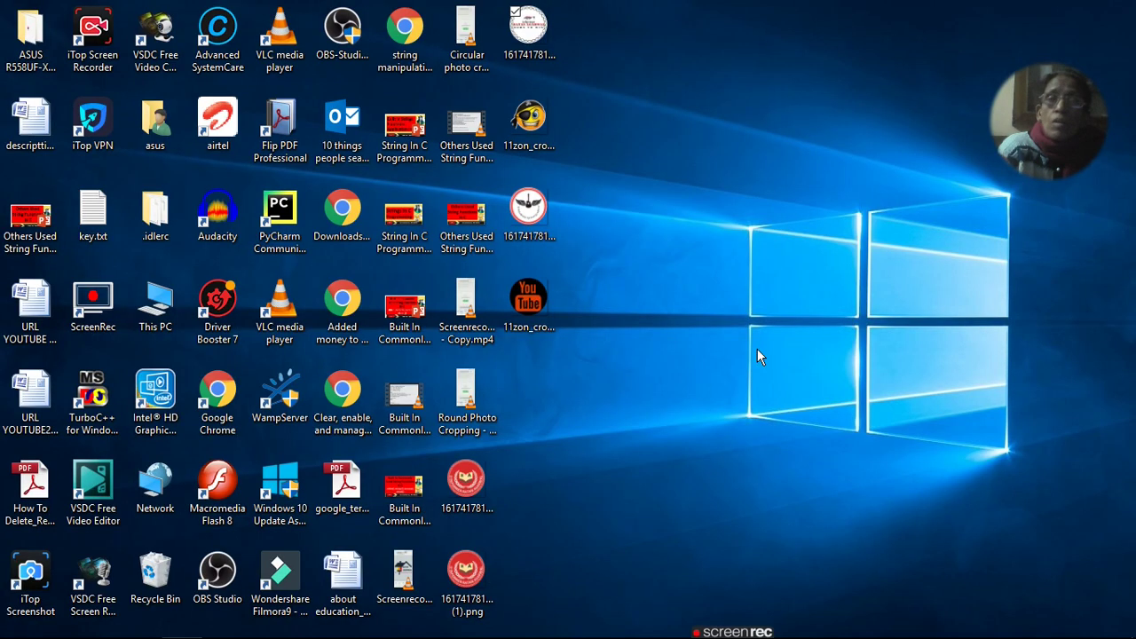